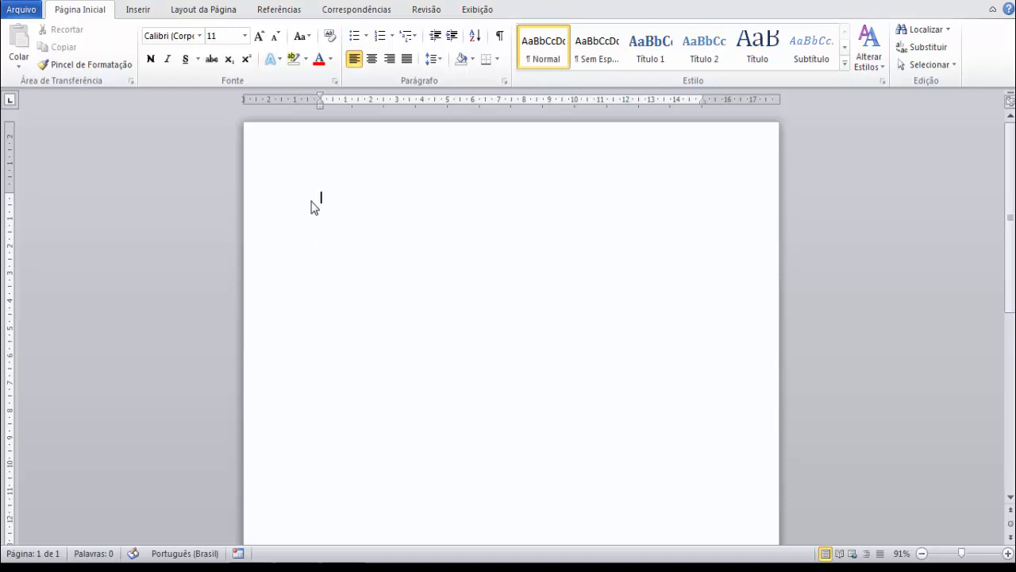
Write the sentence "Escola é lugar de brincar" at the start of the blank document.
text(ESc)
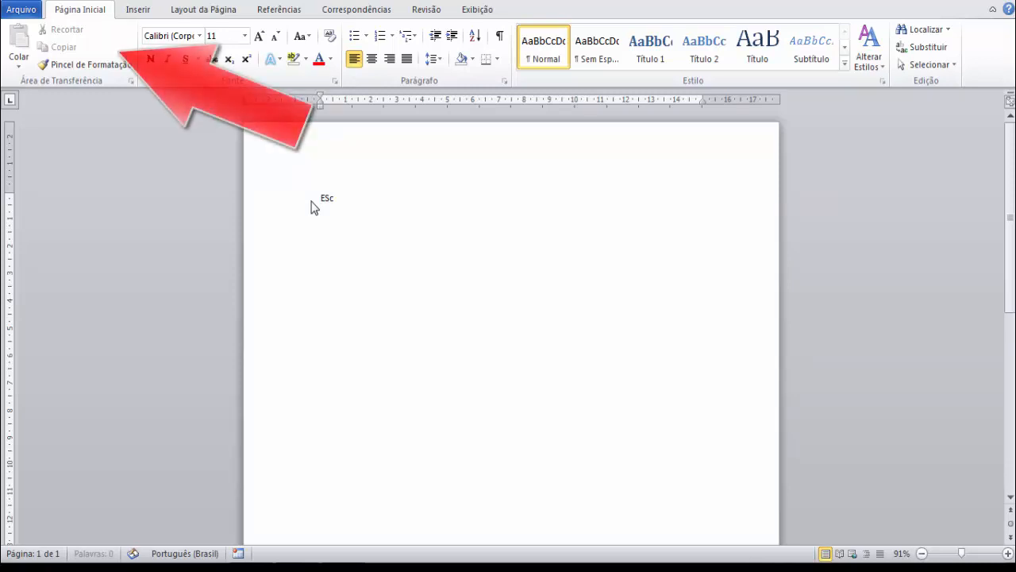
text(ola é)
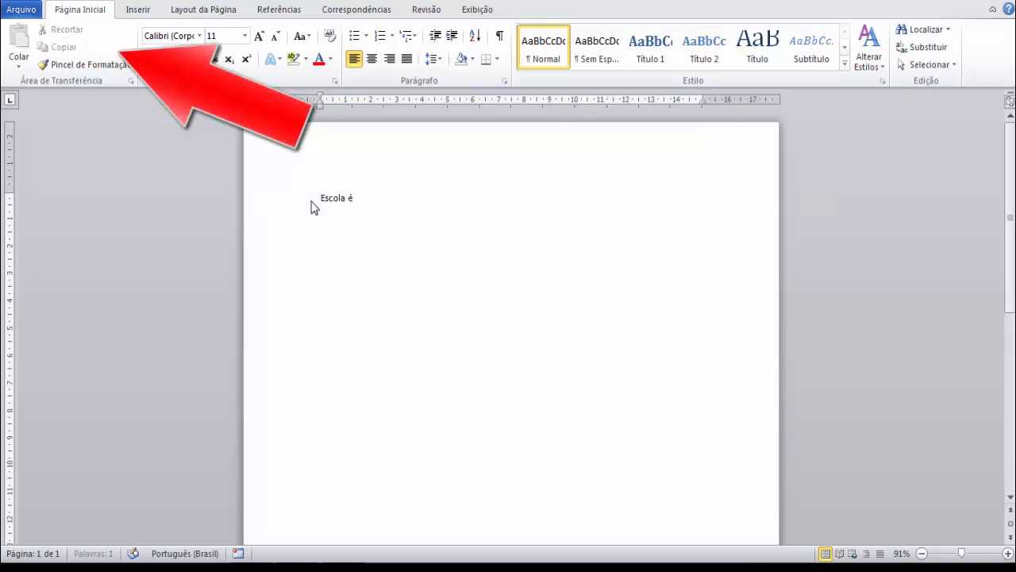
text( lugar de brincar)
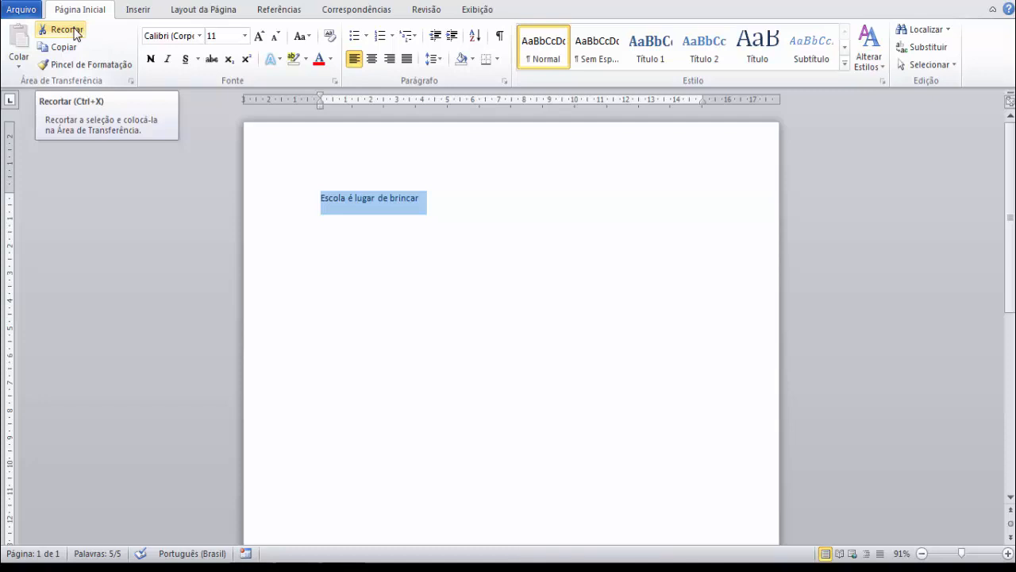
Cut the selected sentence and paste it back into the empty document.
click(75, 33)
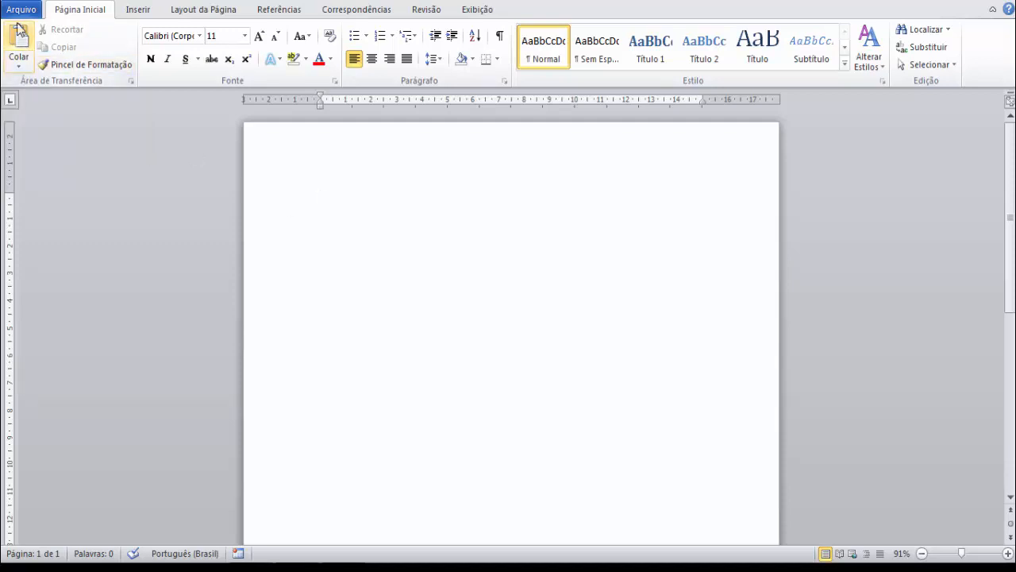
click(19, 67)
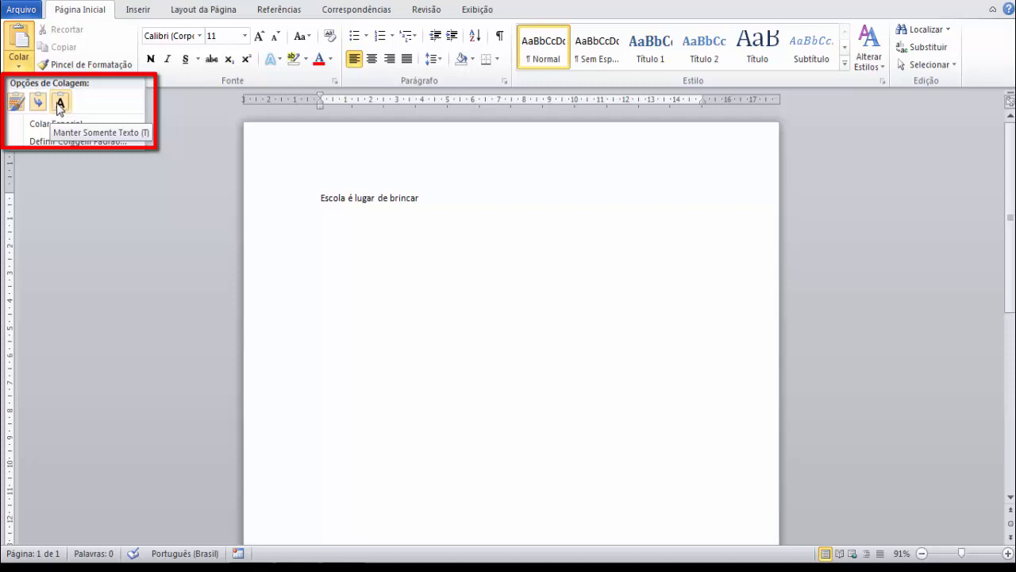
click(16, 42)
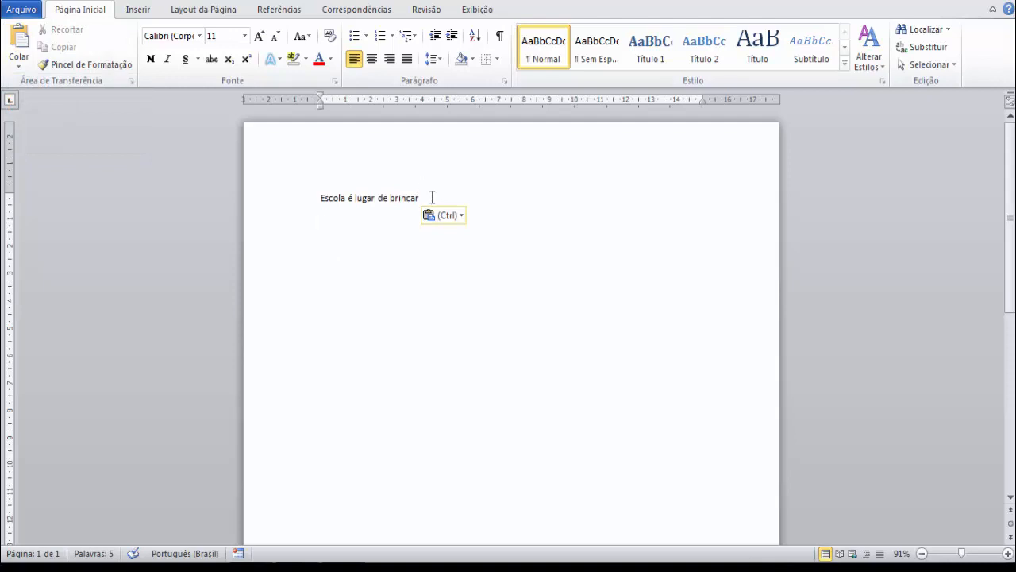
Copy the sentence and paste it three more times, placing each copy in its own paragraph.
drag(429, 198, 320, 196)
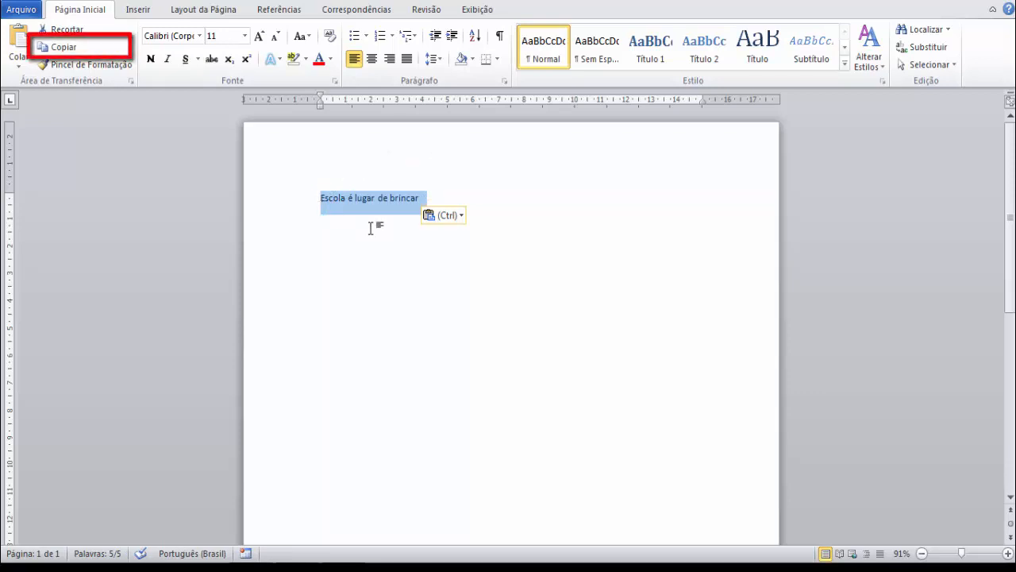
click(72, 53)
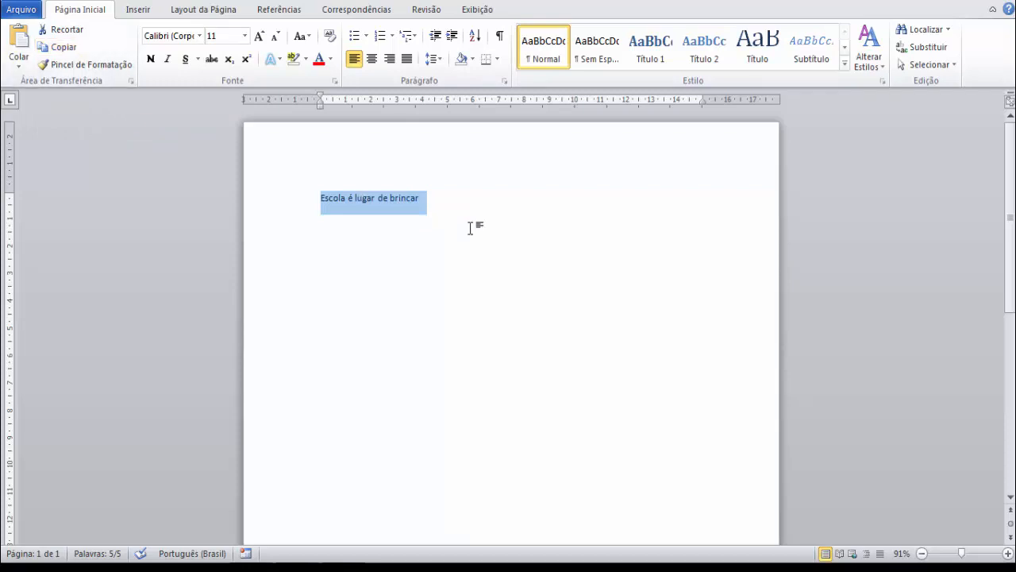
key(ctrl+c)
click(458, 213)
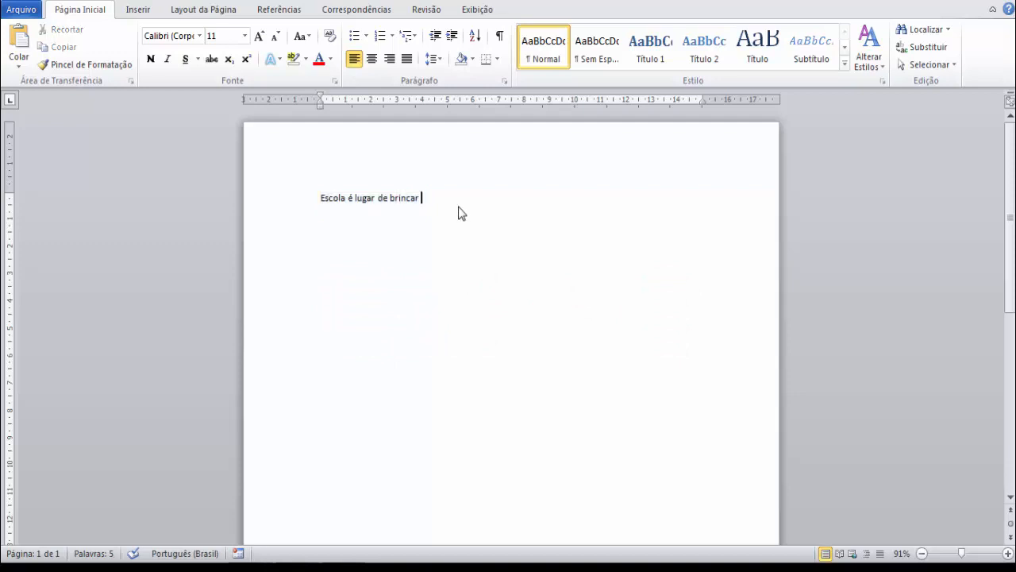
key(ctrl+v)
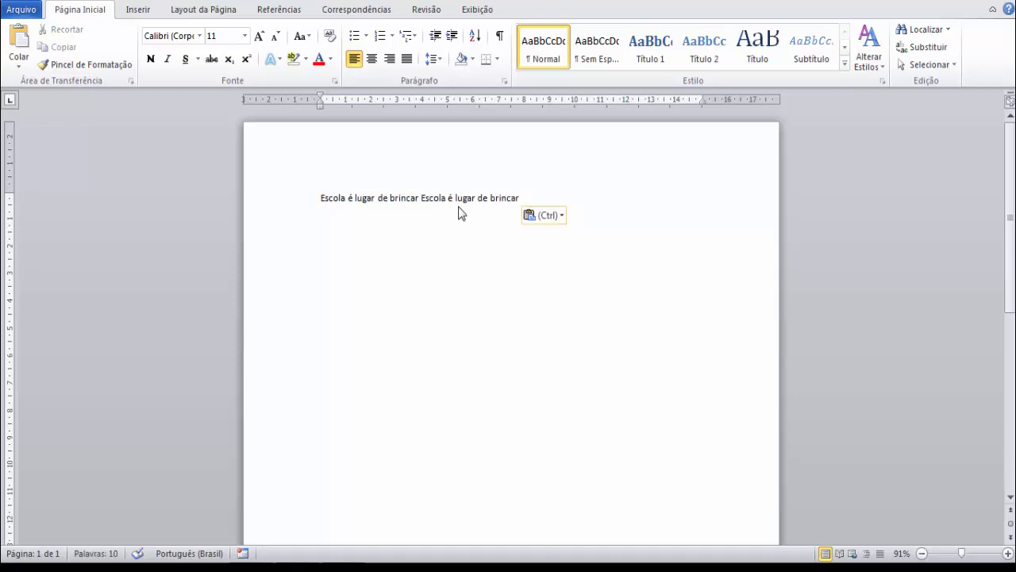
key(ctrl+v)
key(Return)
key(ctrl+v)
key(Return)
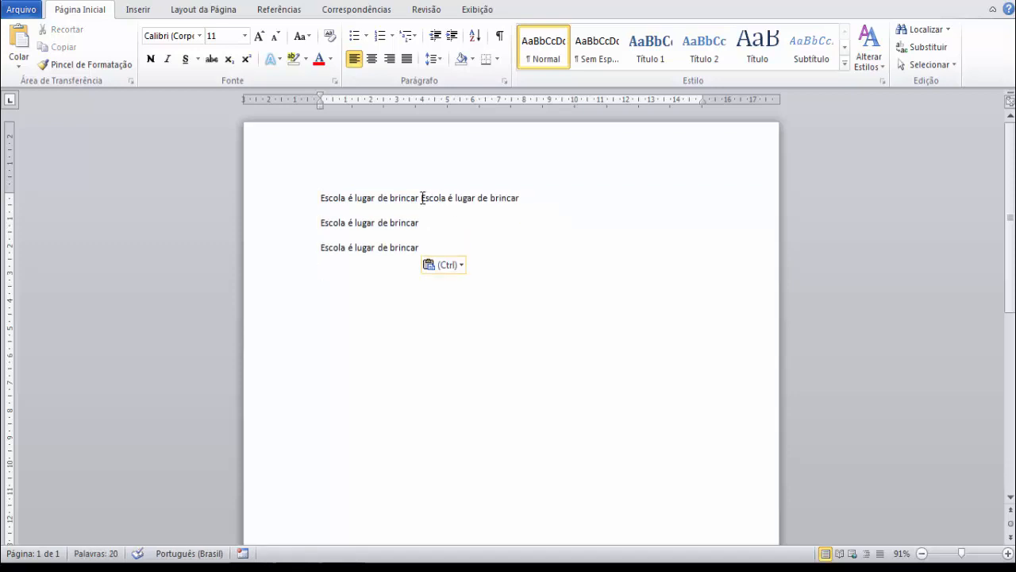
click(420, 197)
key(Return)
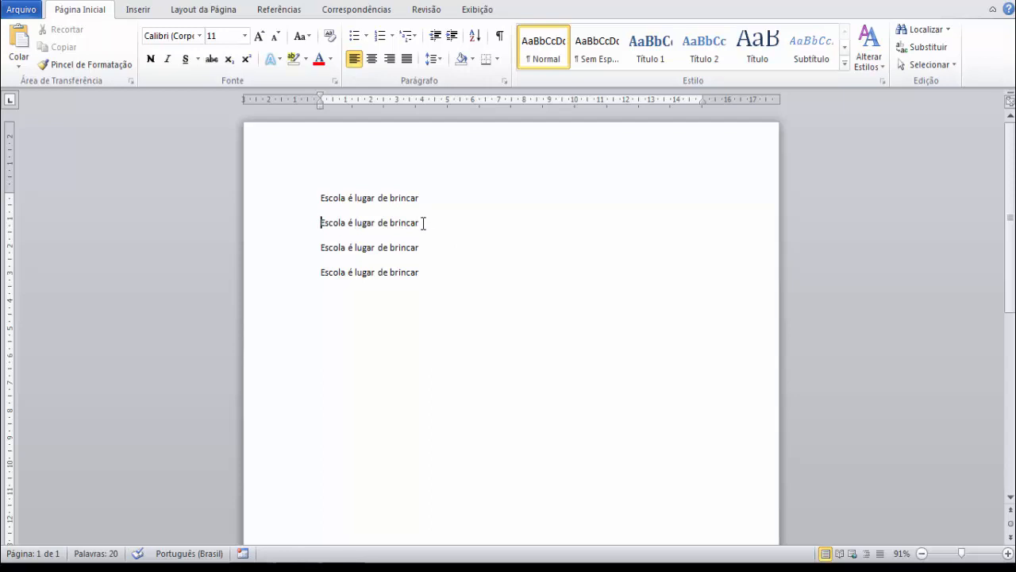
Color the second sentence red and try transferring formatting between the sentences with the Format Painter.
drag(424, 223, 349, 229)
key(ctrl+a)
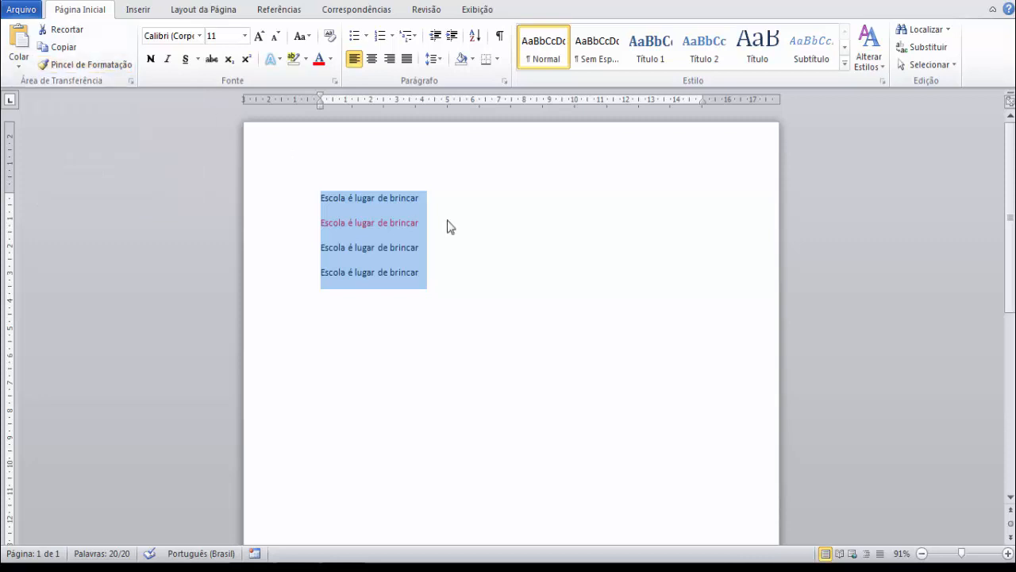
click(81, 63)
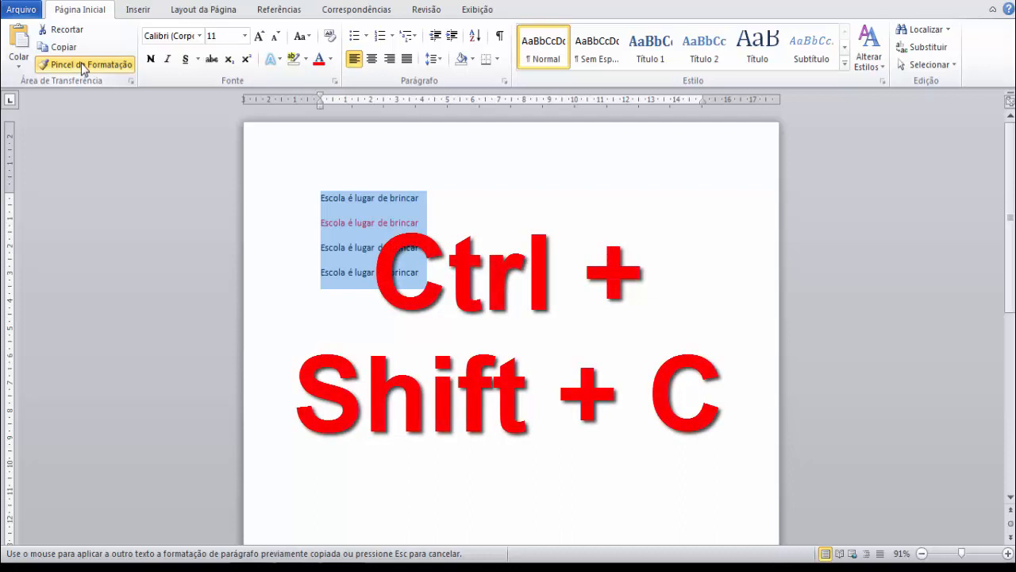
click(425, 204)
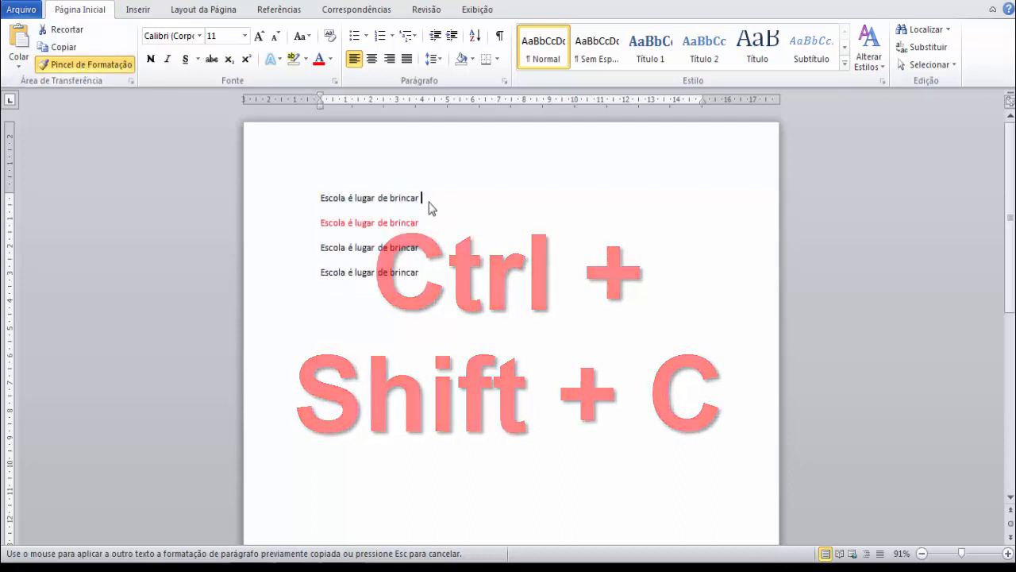
mouse_move(424, 203)
mouse_down()
mouse_move(297, 211)
mouse_move(322, 238)
mouse_move(325, 261)
mouse_move(312, 243)
mouse_up()
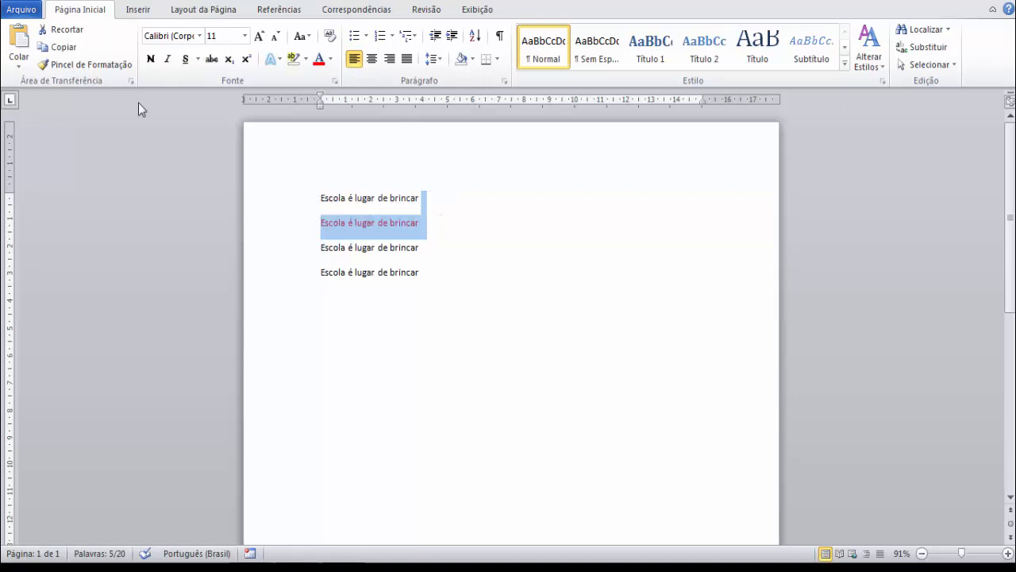
click(73, 69)
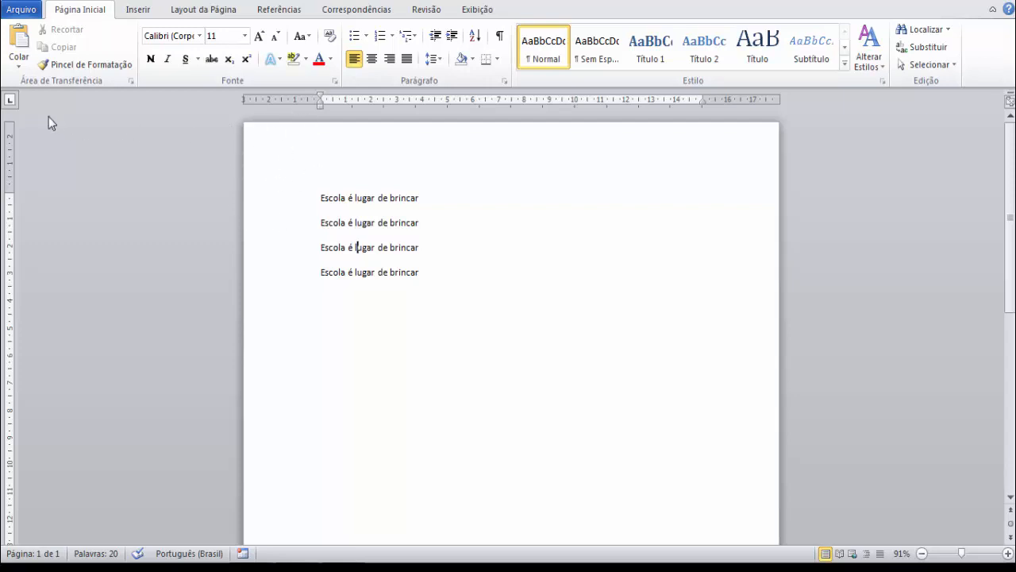
Show the clipboard's stored items for review and hide them again.
click(130, 81)
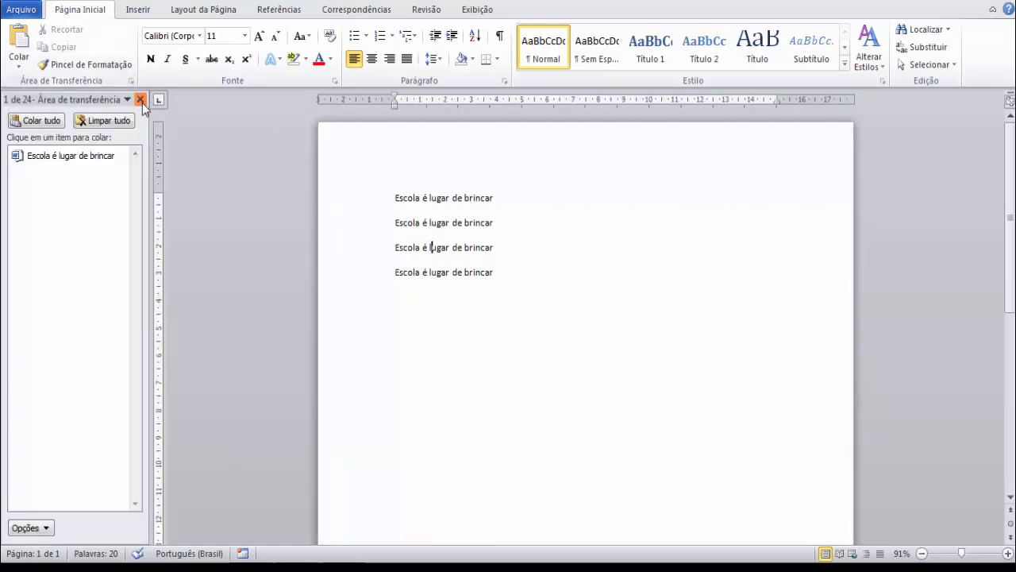
click(141, 101)
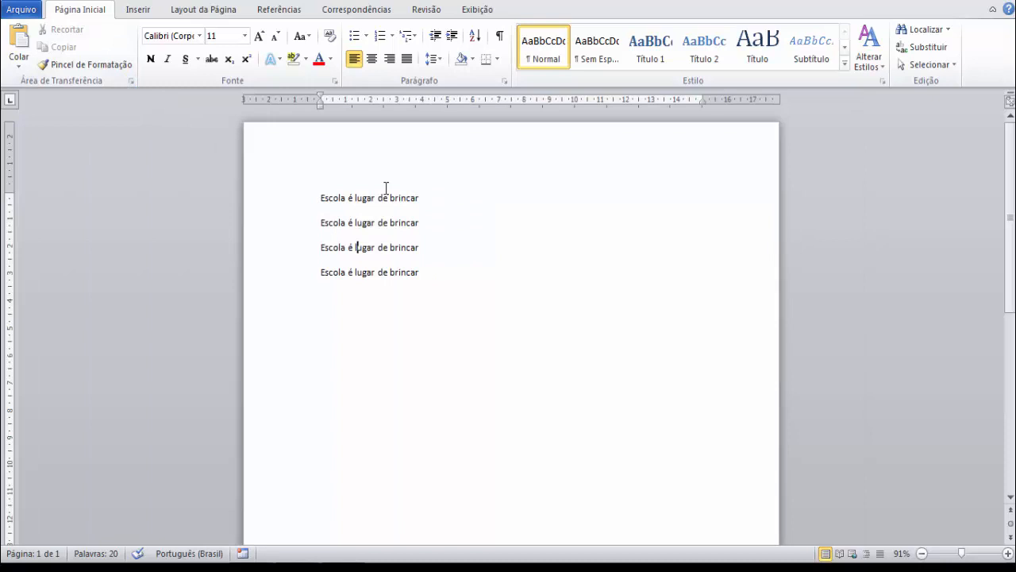
Look through the available fonts and font sizes without applying any of them.
click(198, 36)
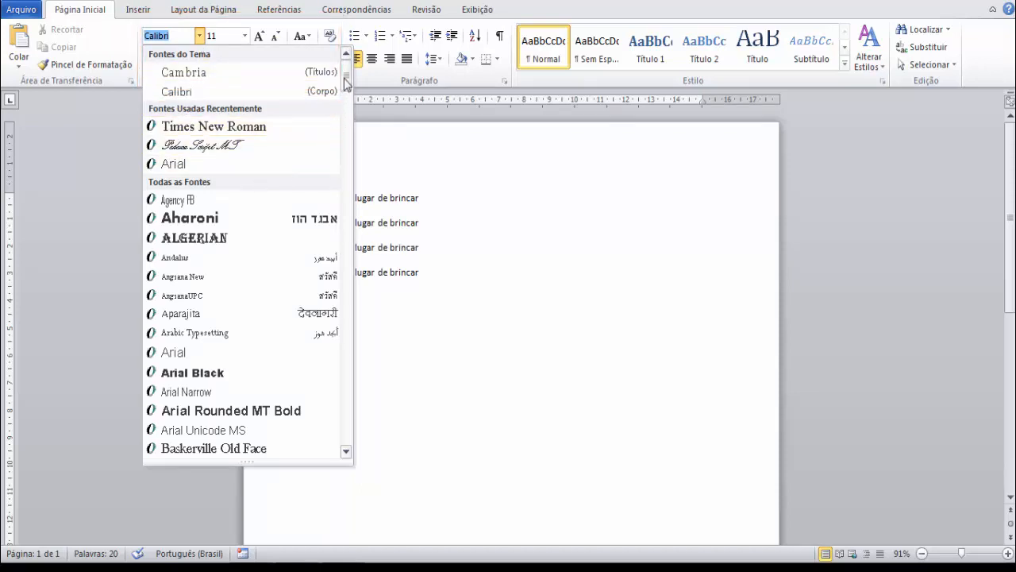
mouse_move(345, 78)
mouse_down()
mouse_move(342, 150)
mouse_move(345, 73)
mouse_up()
click(433, 152)
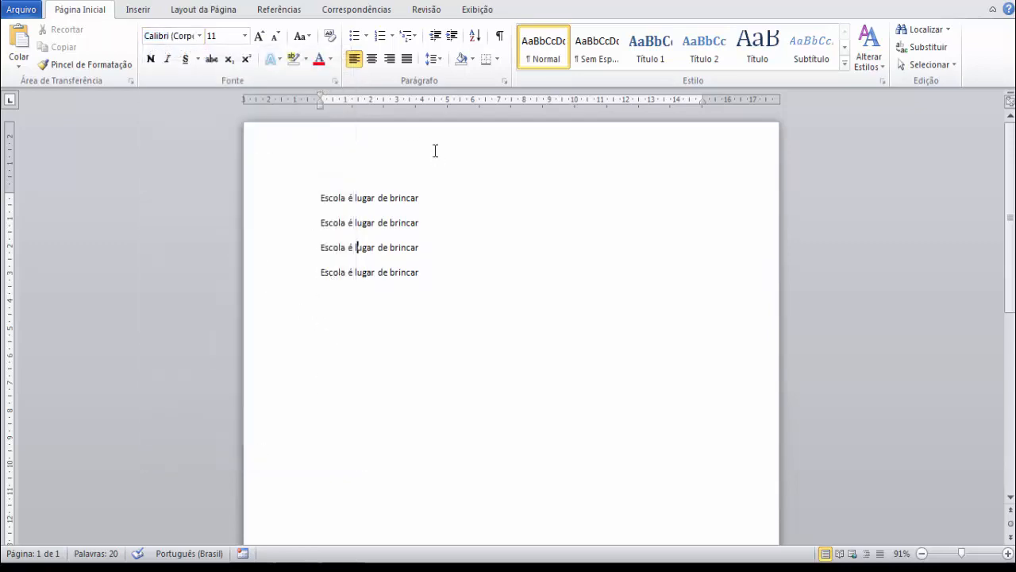
click(245, 36)
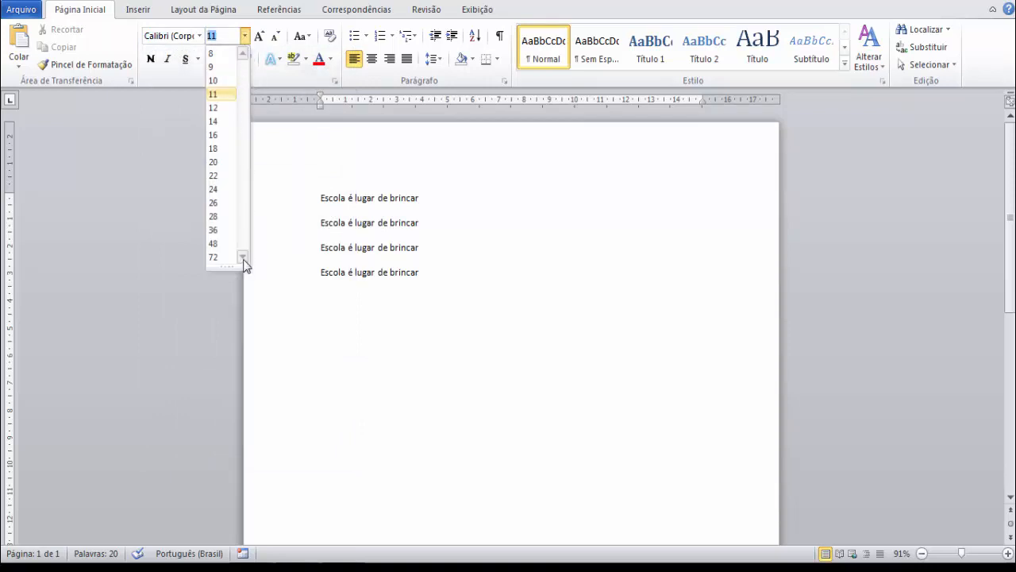
click(429, 198)
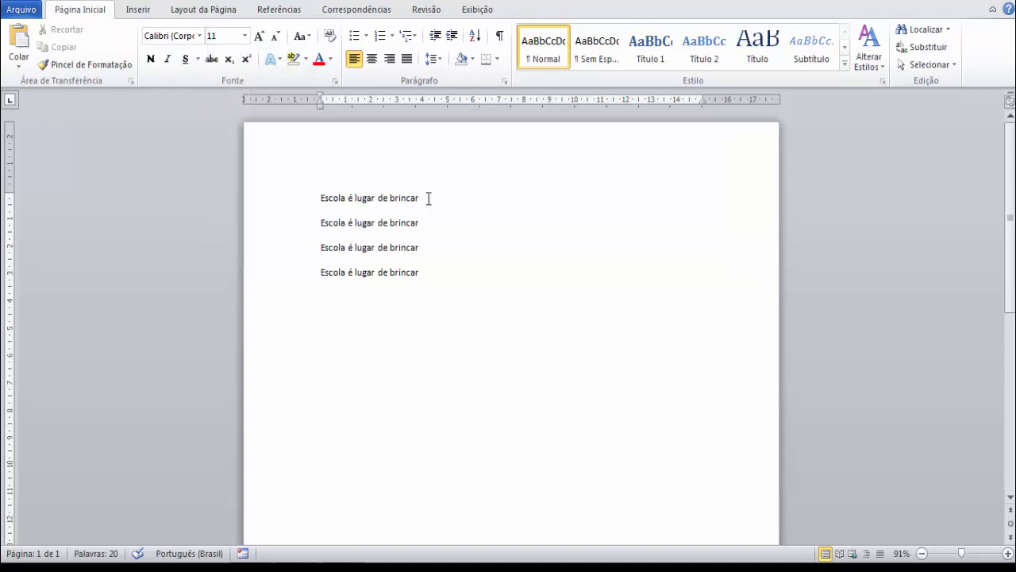
Set the font size of the first sentence to 100.
drag(428, 197, 318, 196)
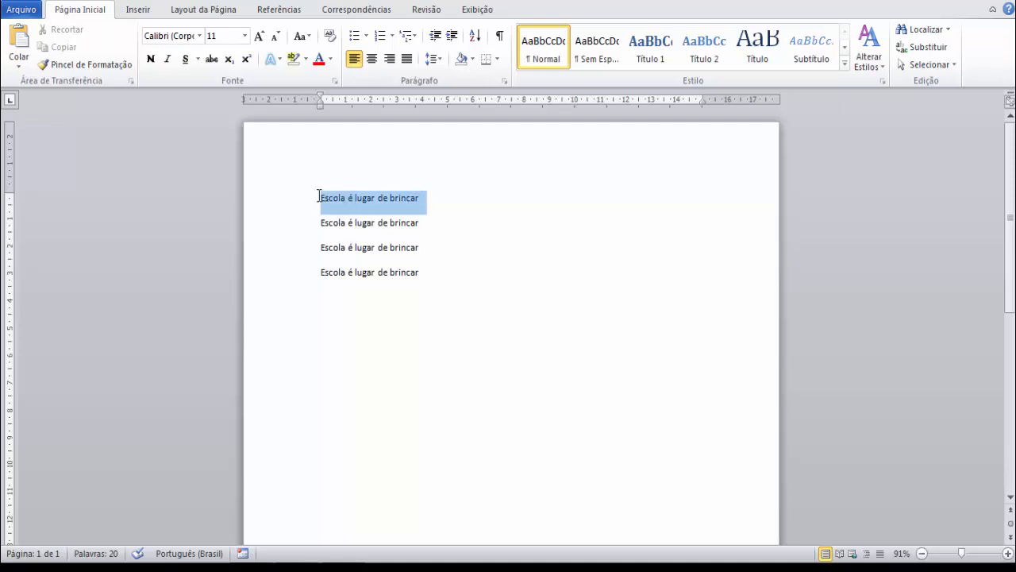
click(225, 36)
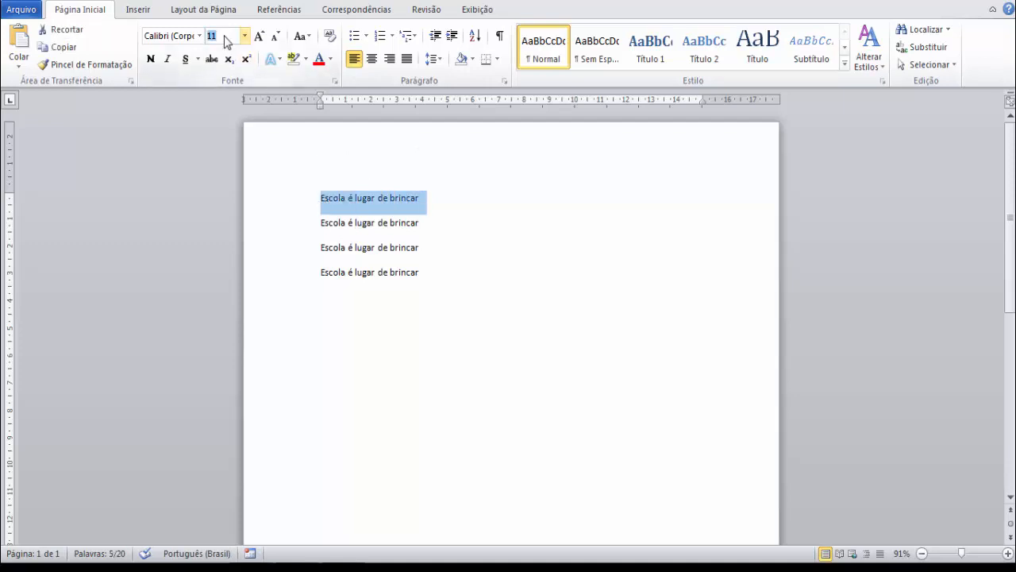
click(245, 36)
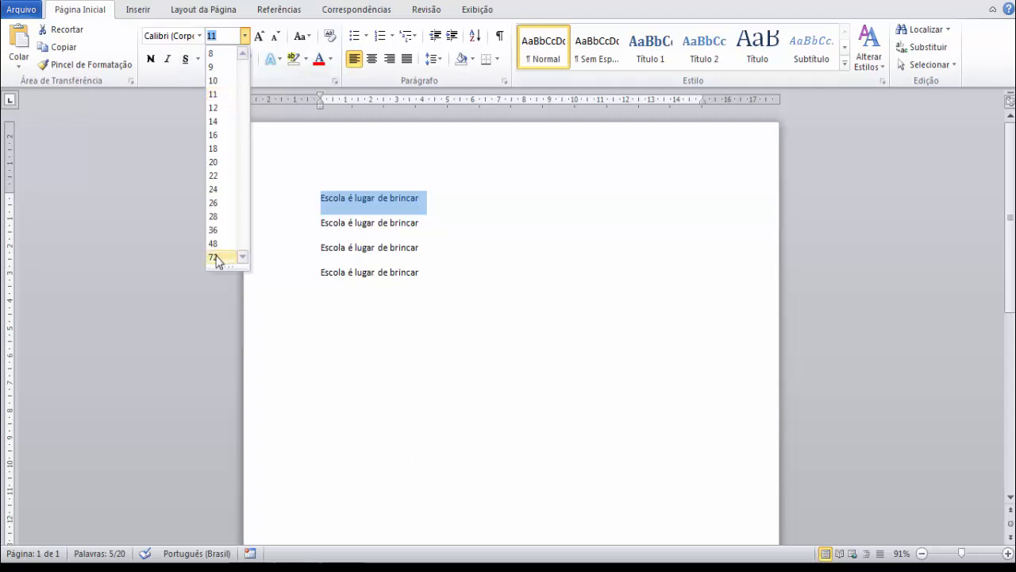
click(223, 36)
key(BackSpace)
text(00)
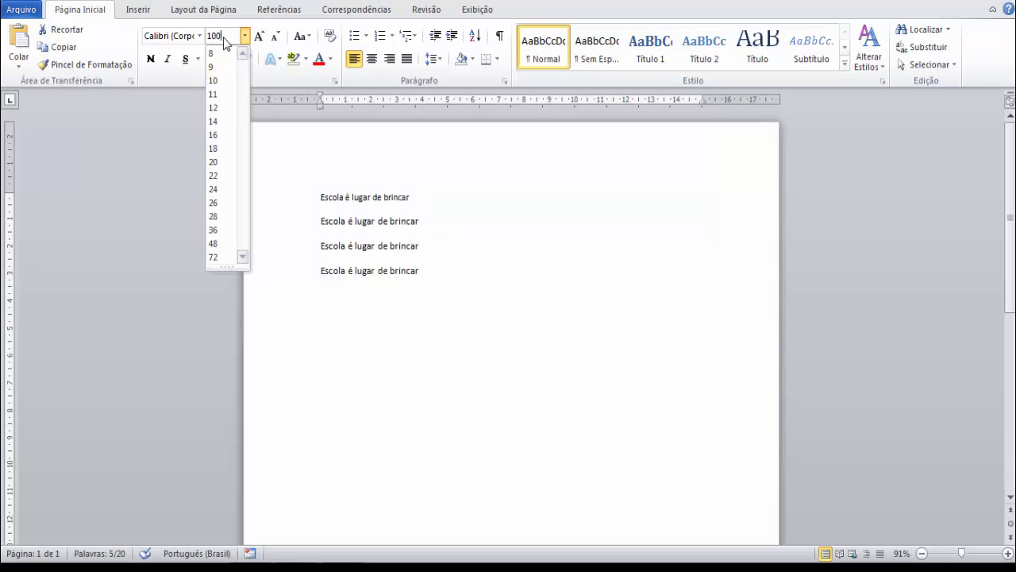
key(Return)
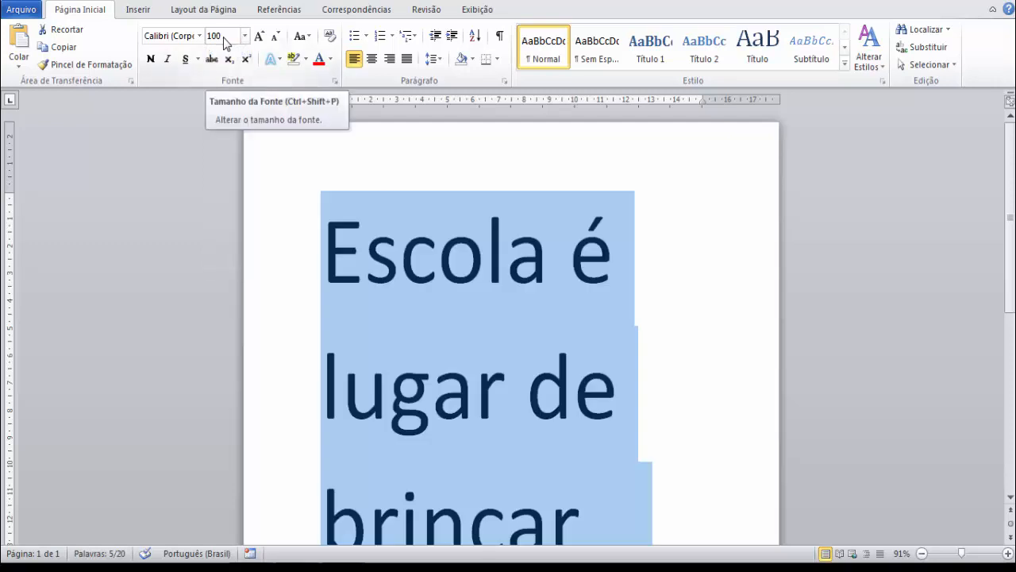
Undo the font size change on the first sentence.
drag(1011, 242, 1012, 204)
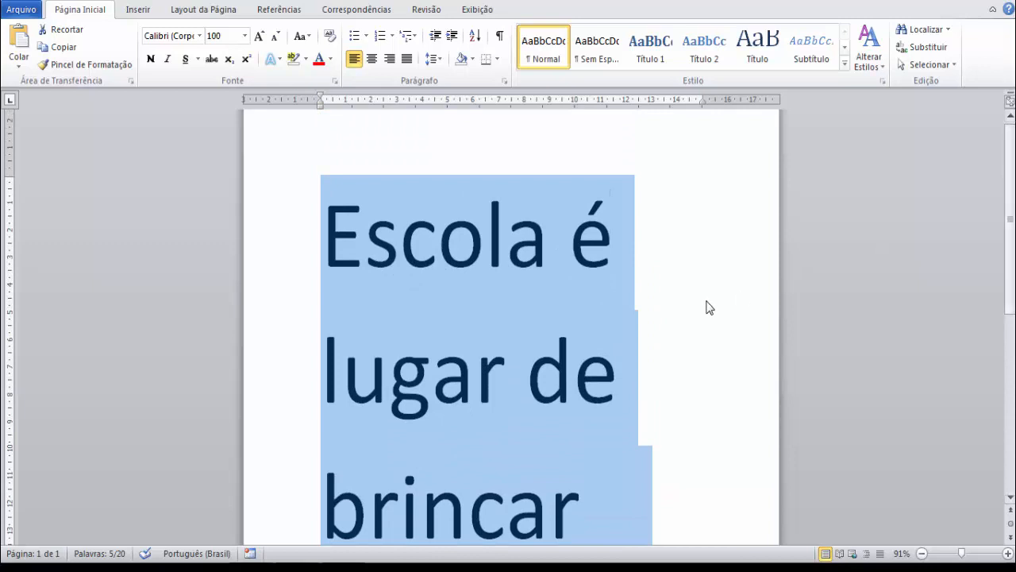
click(486, 261)
drag(486, 262, 281, 134)
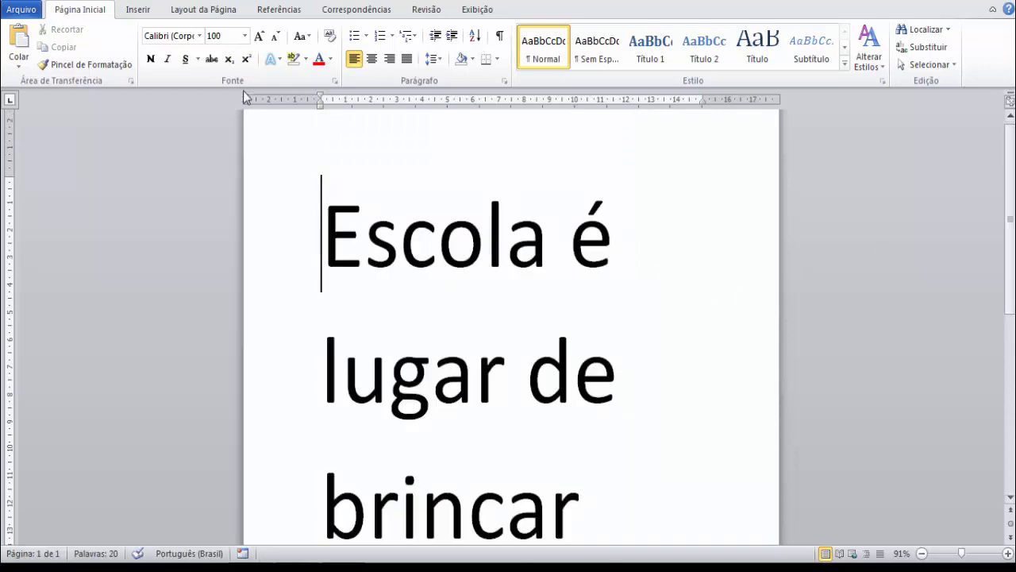
key(ctrl+z)
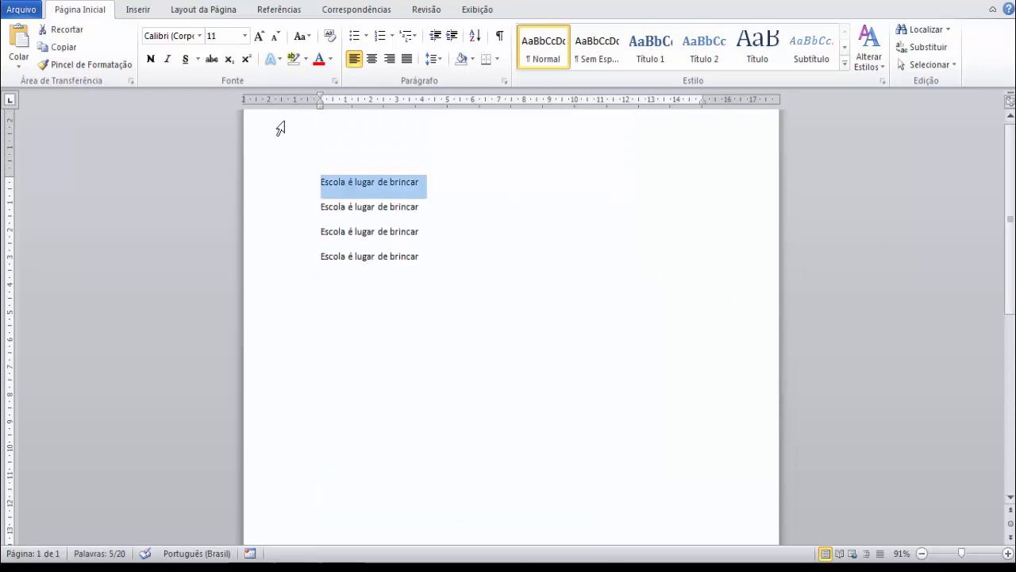
Select all four sentences and change their font to Arial.
shift+click(420, 261)
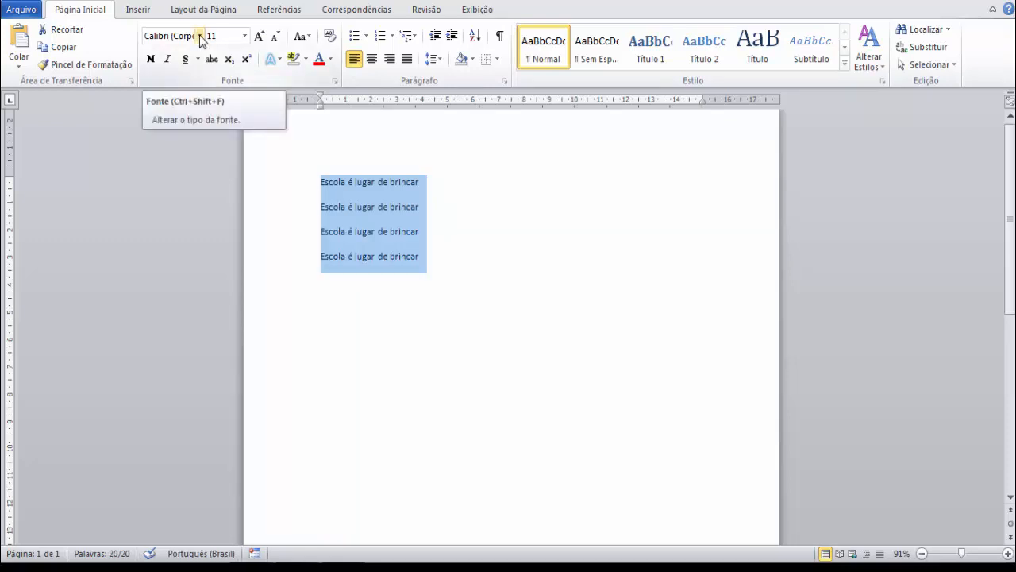
click(201, 37)
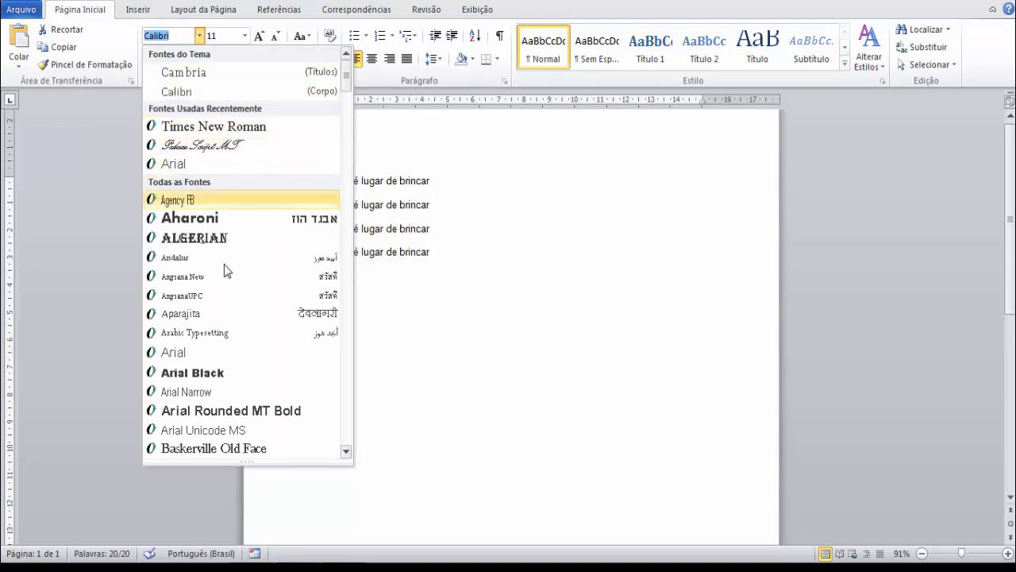
click(204, 355)
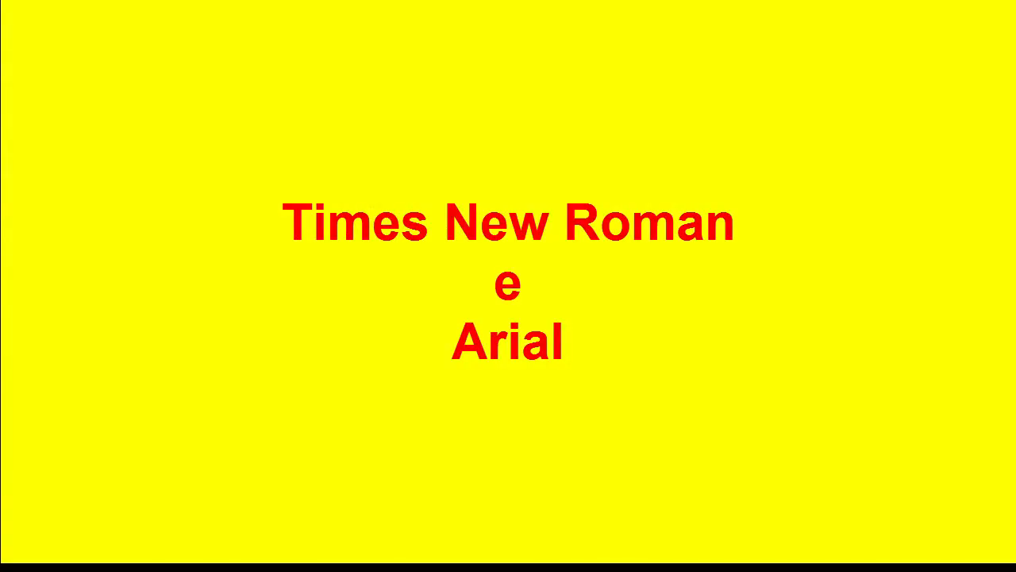
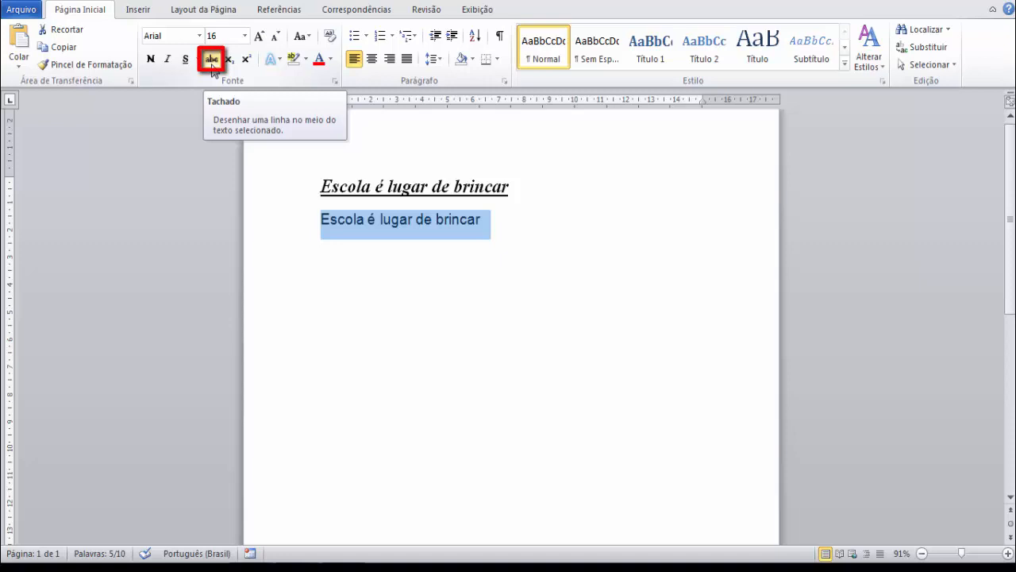
Apply strikethrough to the second sentence.
click(211, 60)
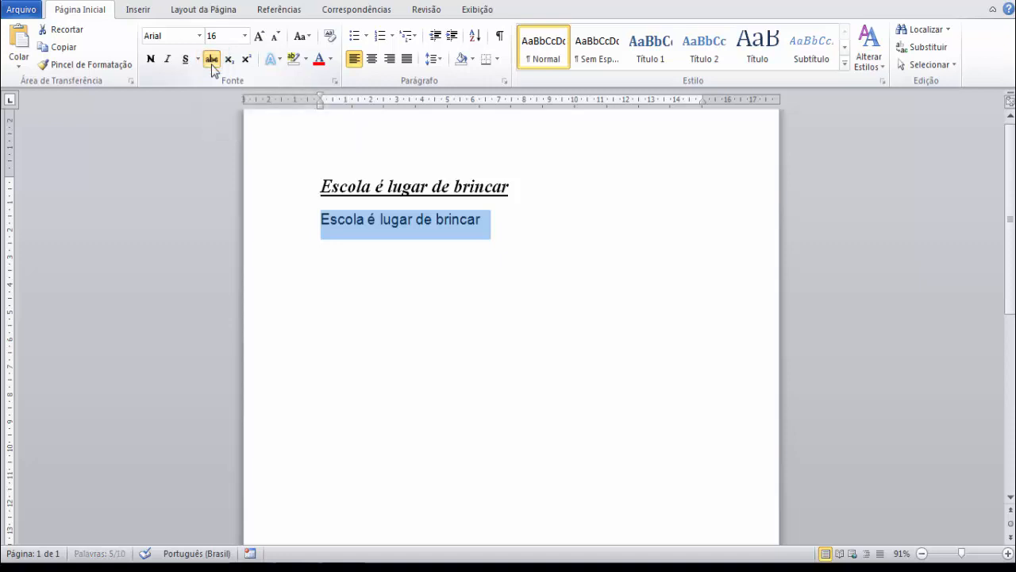
click(346, 297)
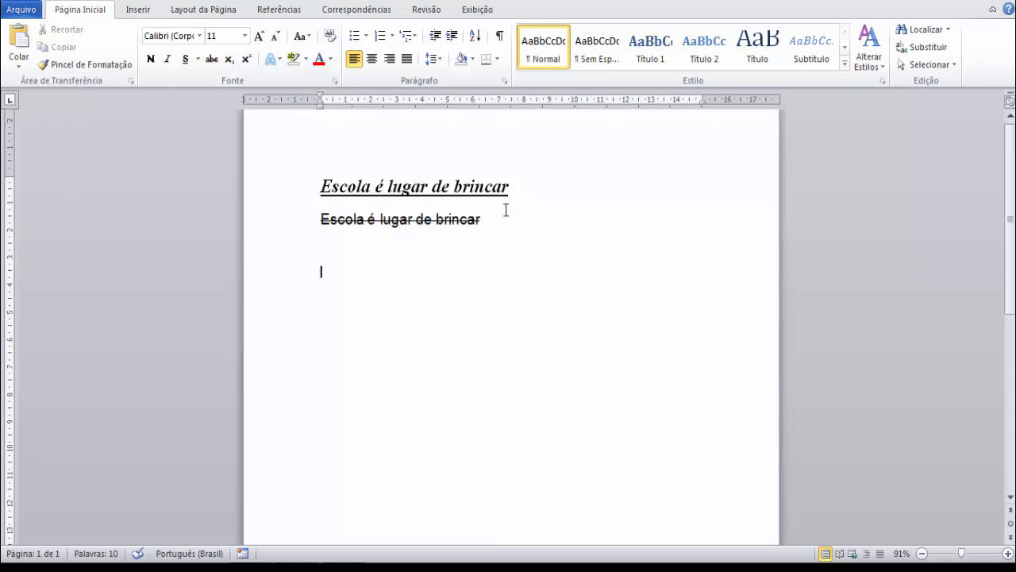
Remove the strikethrough from the second sentence and format only its word "lugar" as subscript.
drag(486, 220, 321, 221)
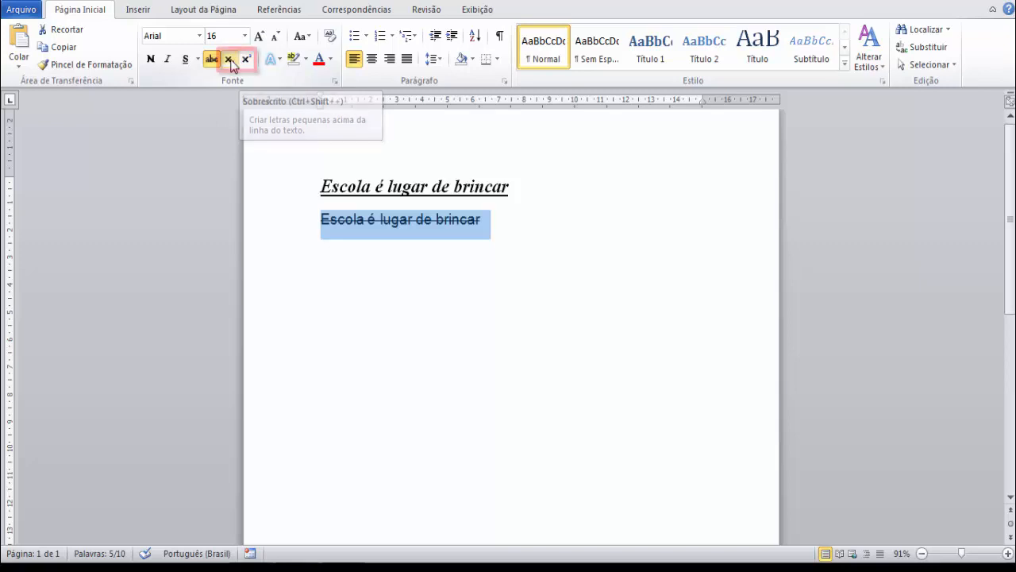
click(229, 61)
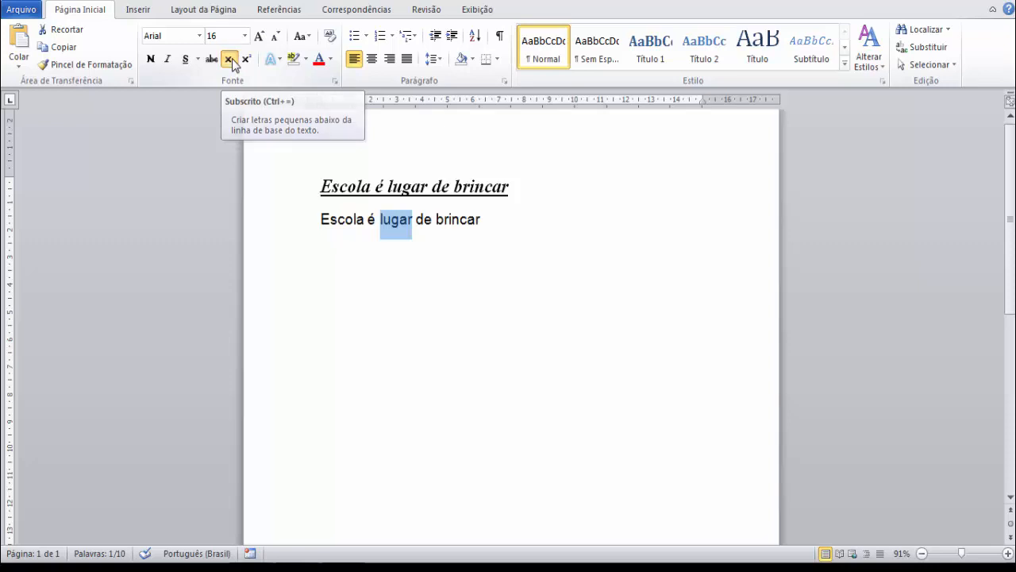
click(231, 61)
click(398, 285)
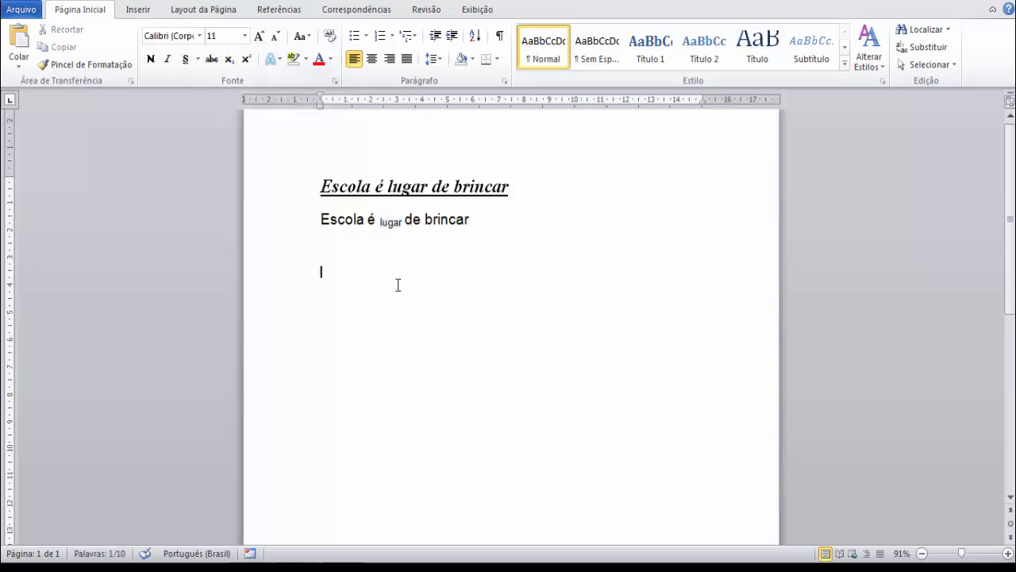
key(ctrl+equal)
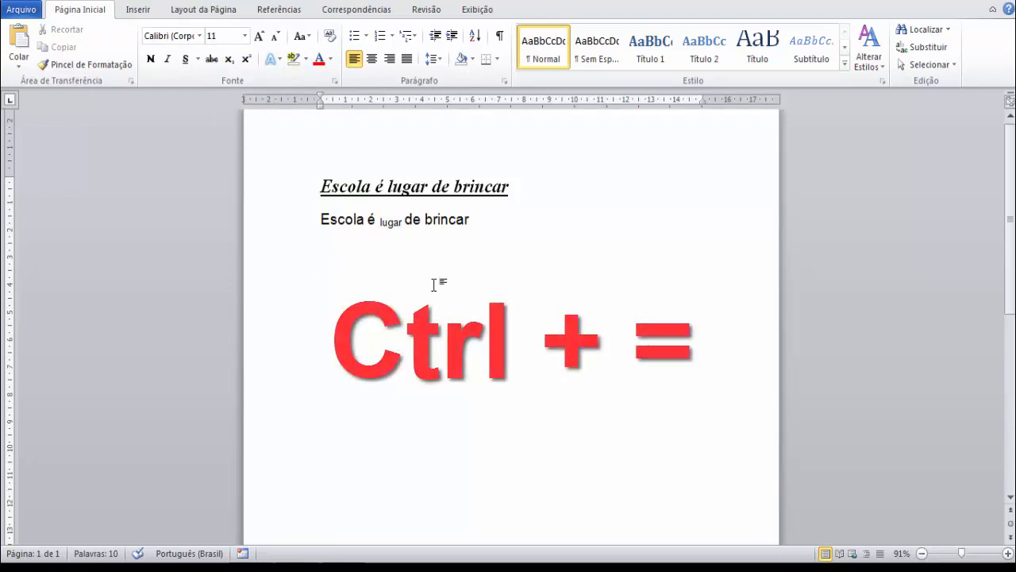
Format the last word of the second sentence, "brincar", as superscript.
double_click(470, 220)
click(247, 59)
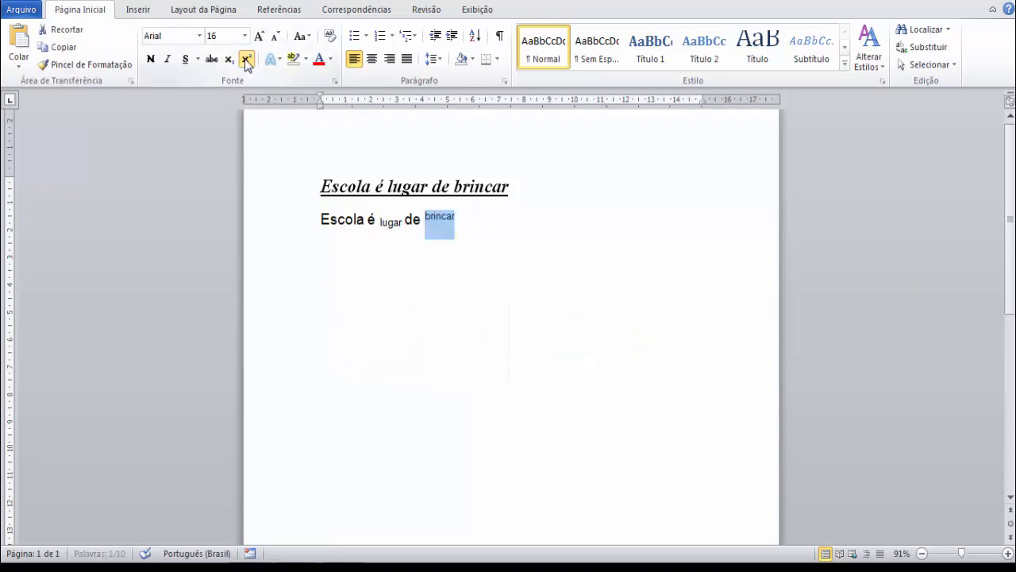
click(518, 283)
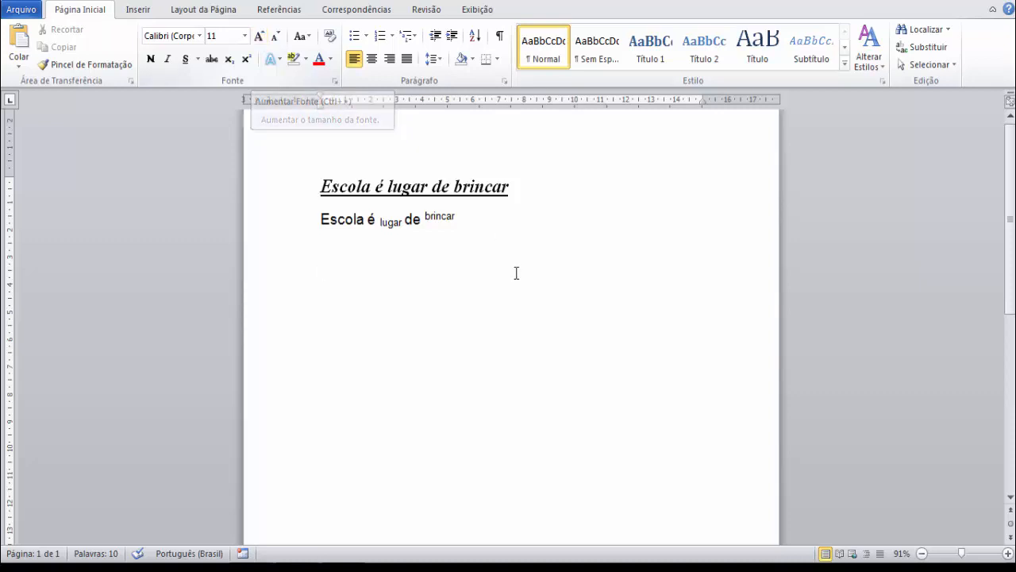
Increase the font of the whole second sentence one step to 18 and reduce it back to 16.
drag(516, 273, 319, 219)
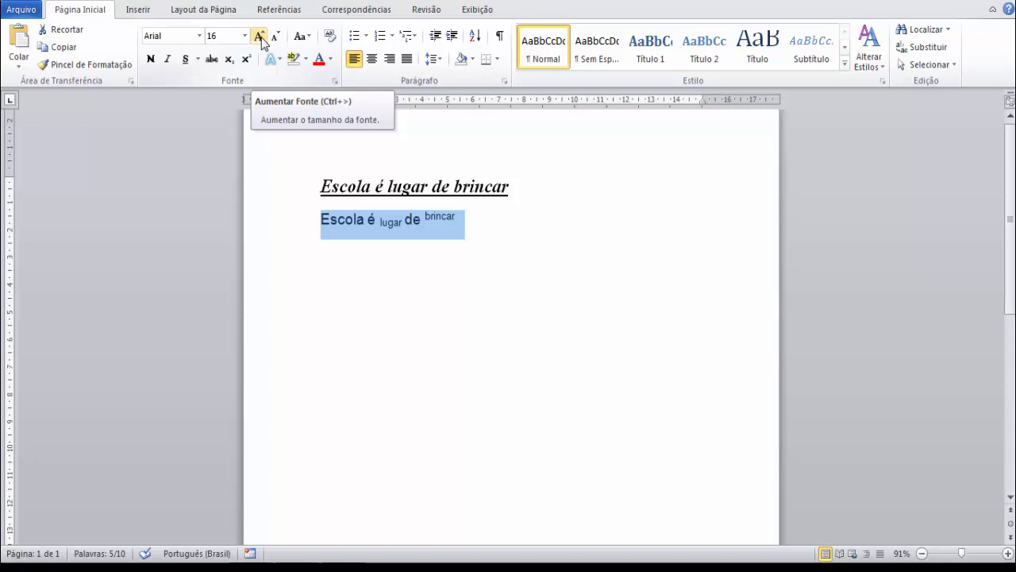
click(261, 37)
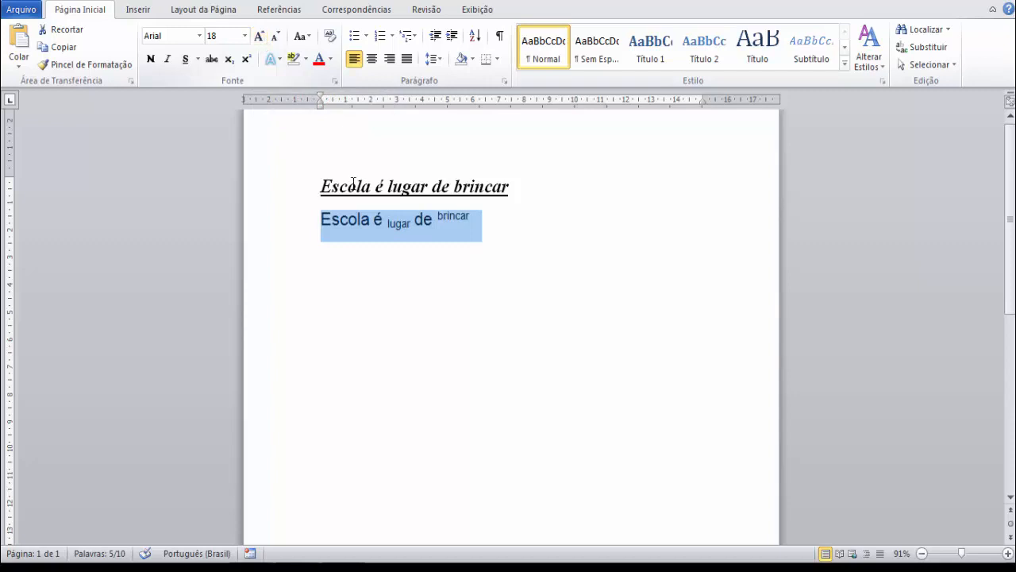
click(277, 37)
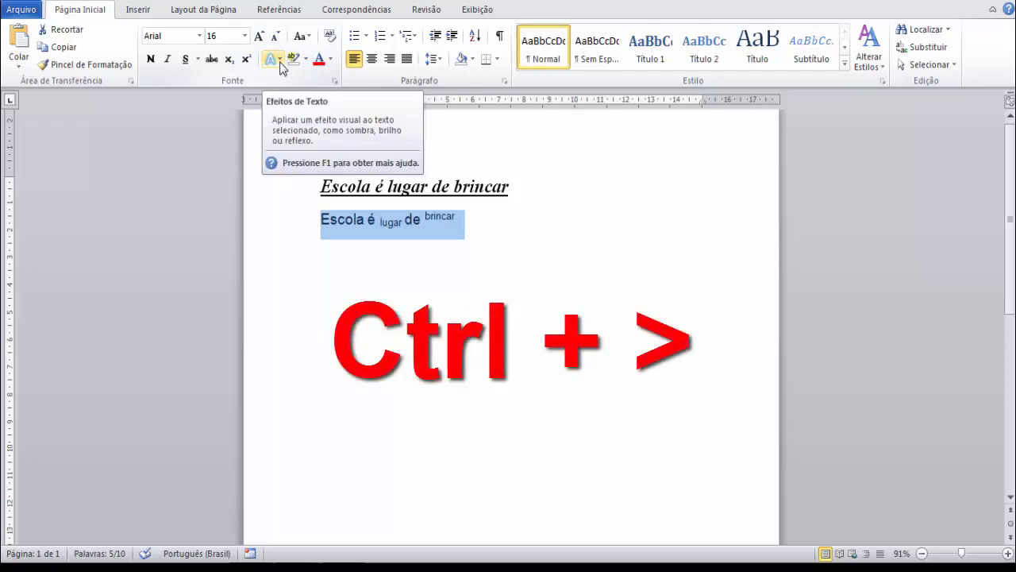
View the text effects available for the second sentence without applying any of them.
click(280, 60)
click(501, 279)
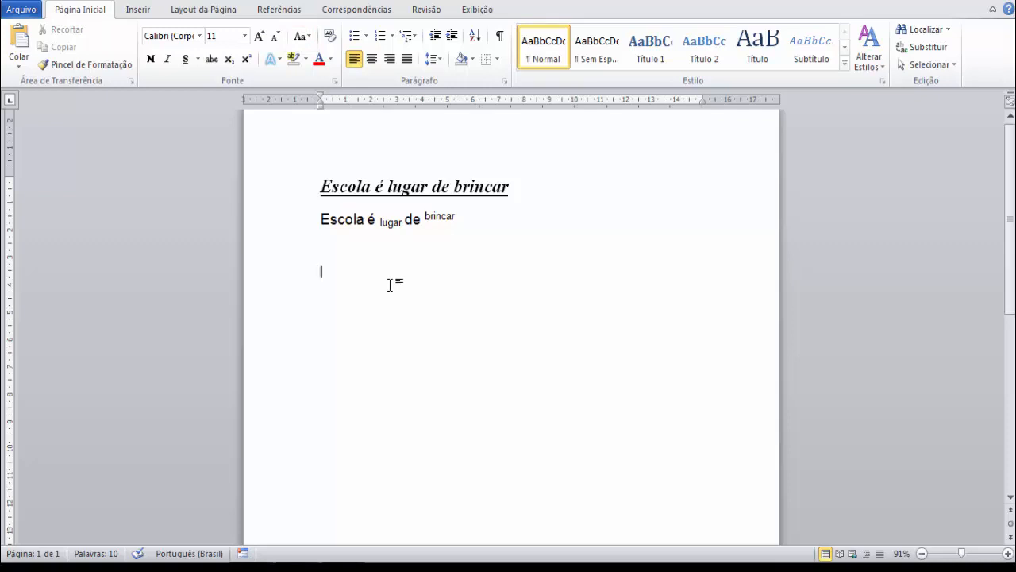
Select the second sentence, apply sentence case to it and change it to all lowercase.
drag(463, 218, 308, 223)
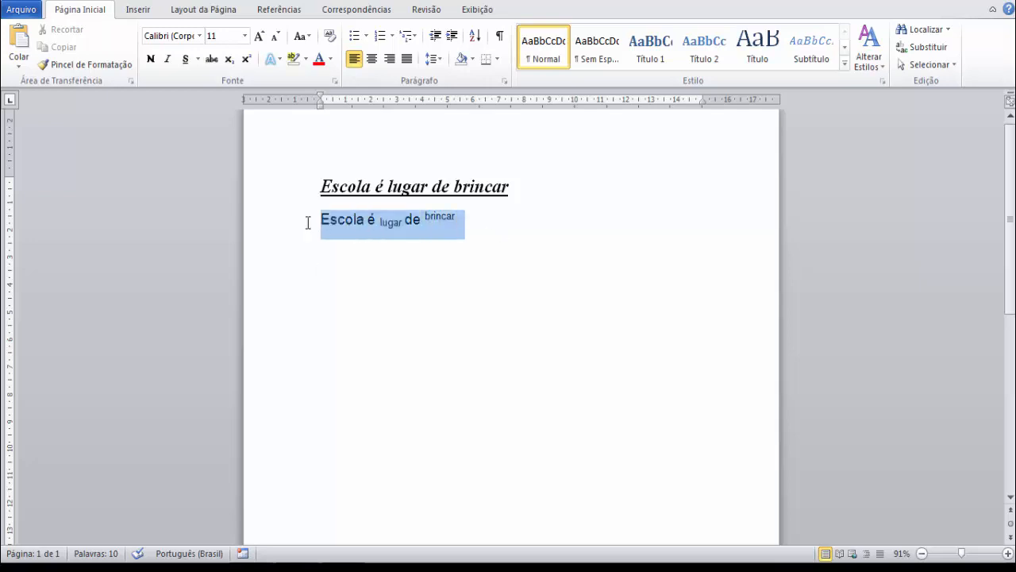
click(309, 39)
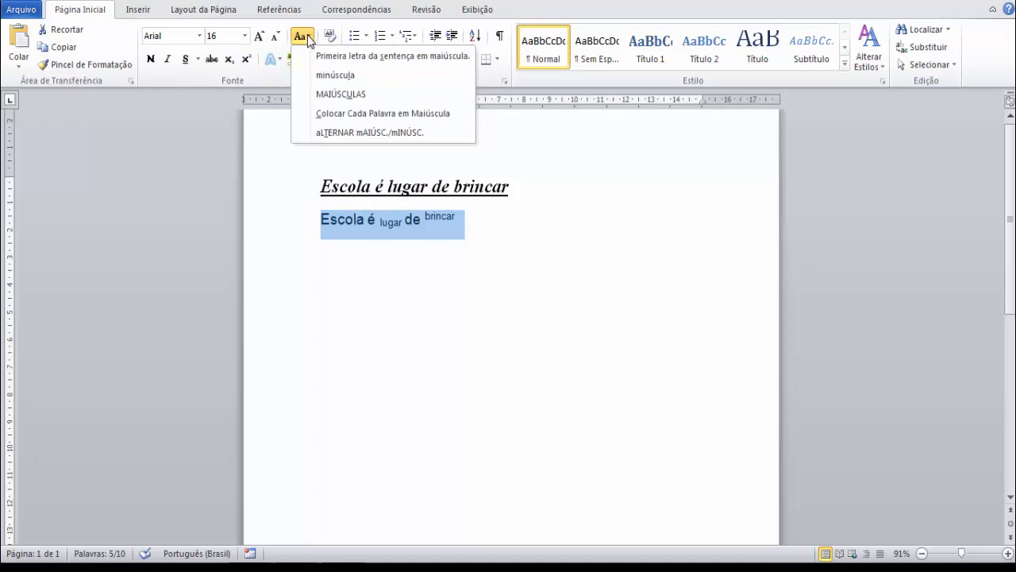
click(343, 55)
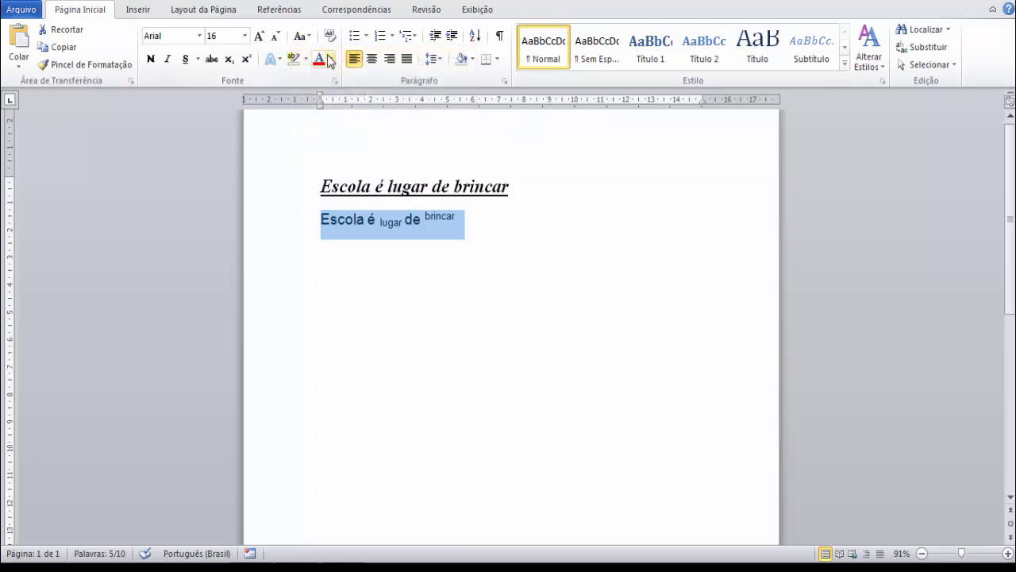
click(306, 39)
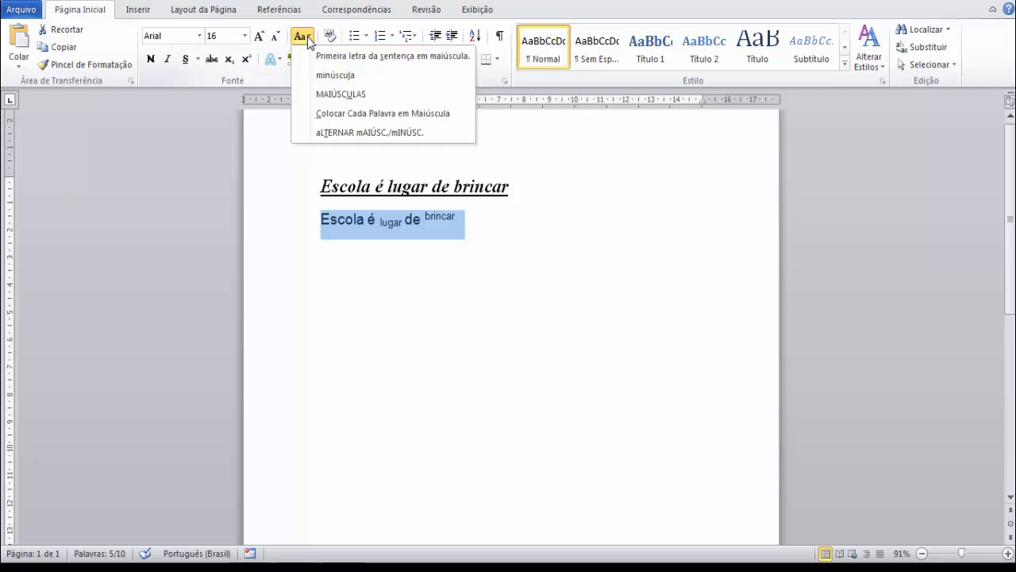
click(321, 75)
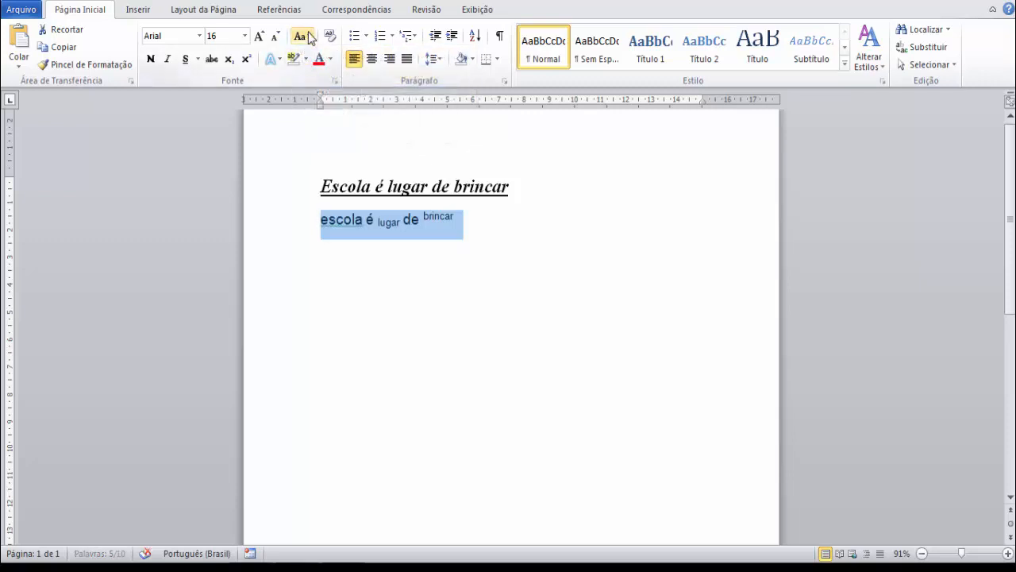
Change the second sentence to all uppercase, followed by capitalizing each word.
click(309, 38)
click(322, 95)
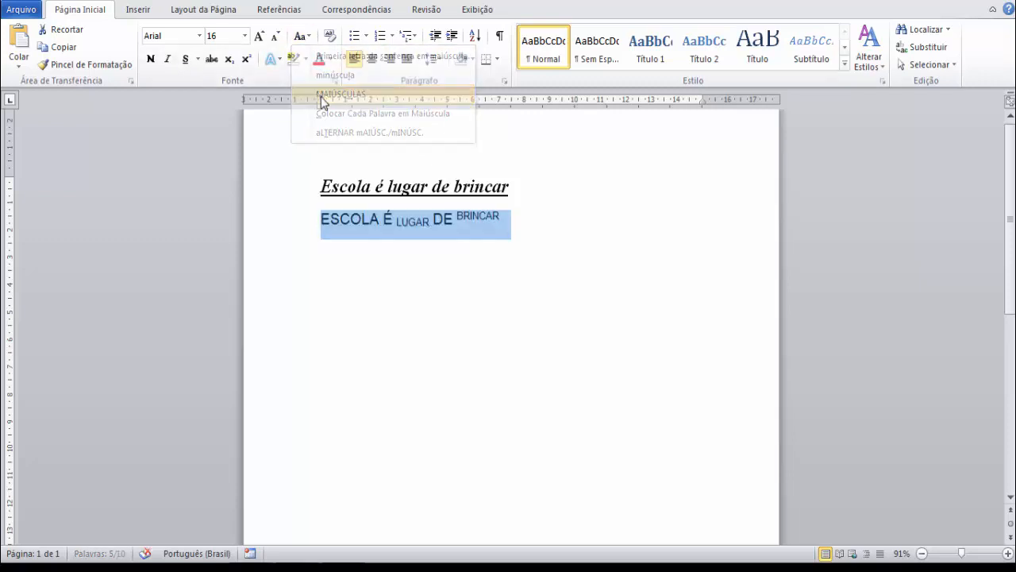
click(307, 36)
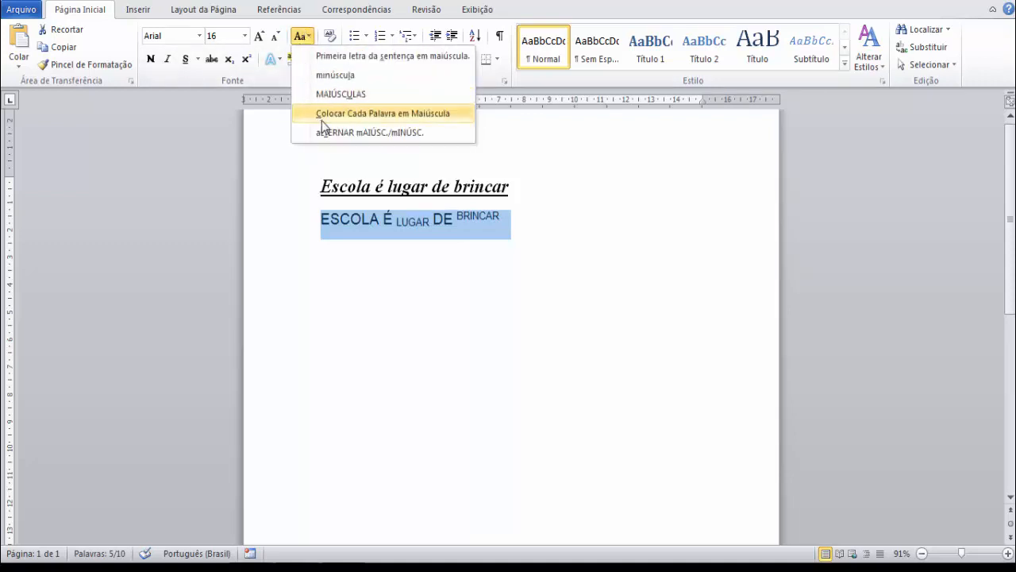
click(321, 117)
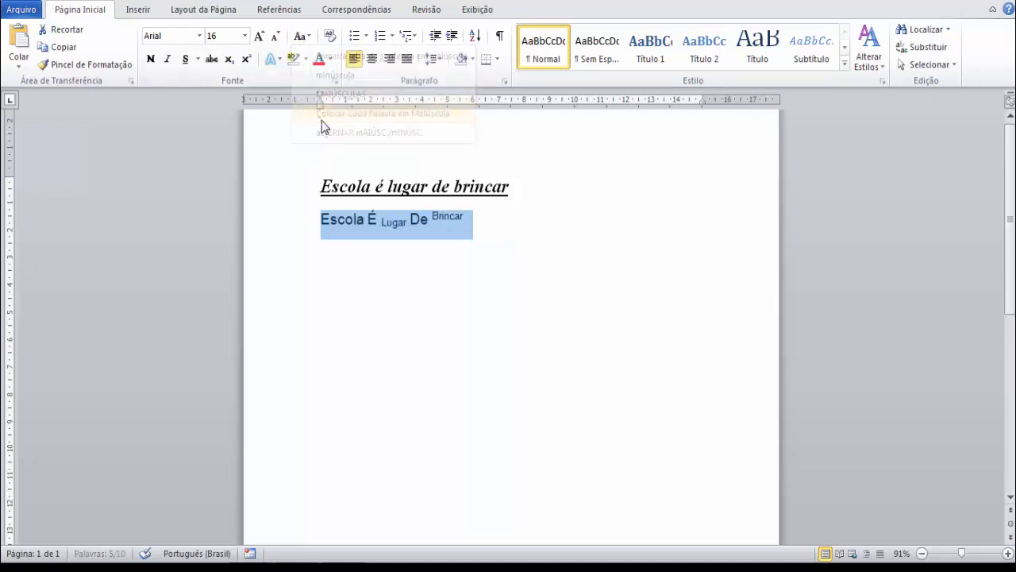
Toggle the letter case of the second sentence and set it back to sentence case.
click(307, 38)
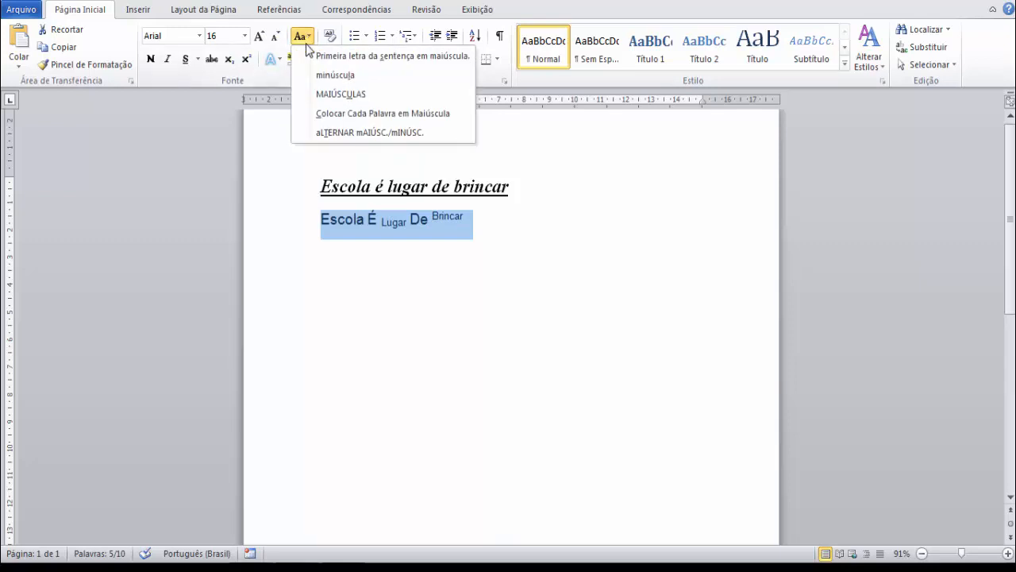
click(332, 135)
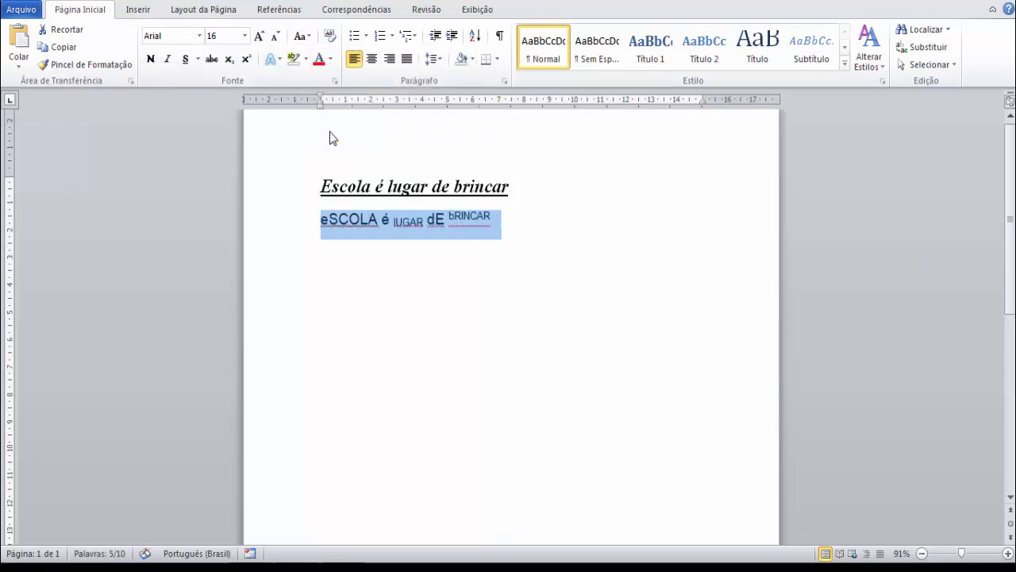
click(304, 40)
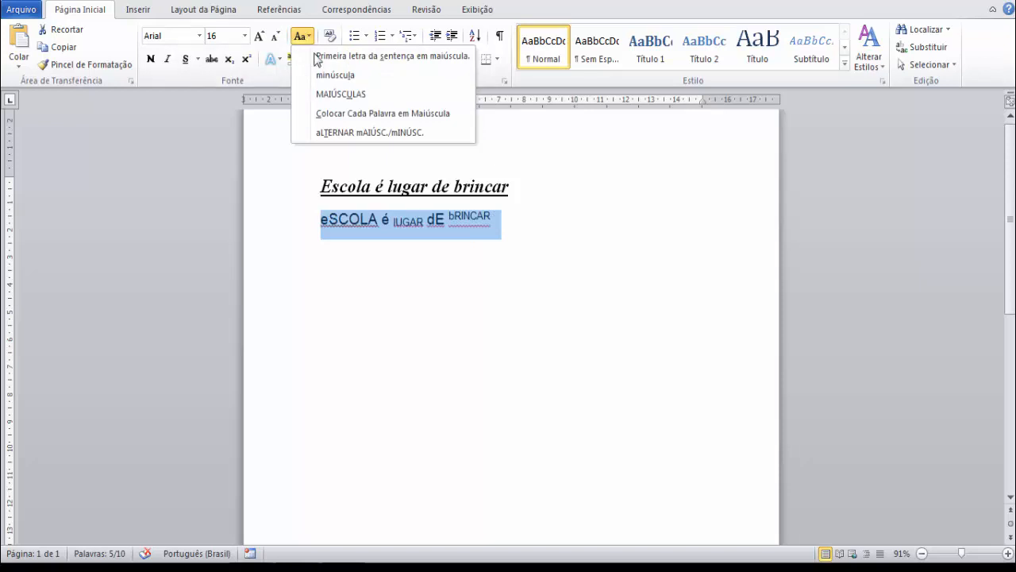
click(331, 56)
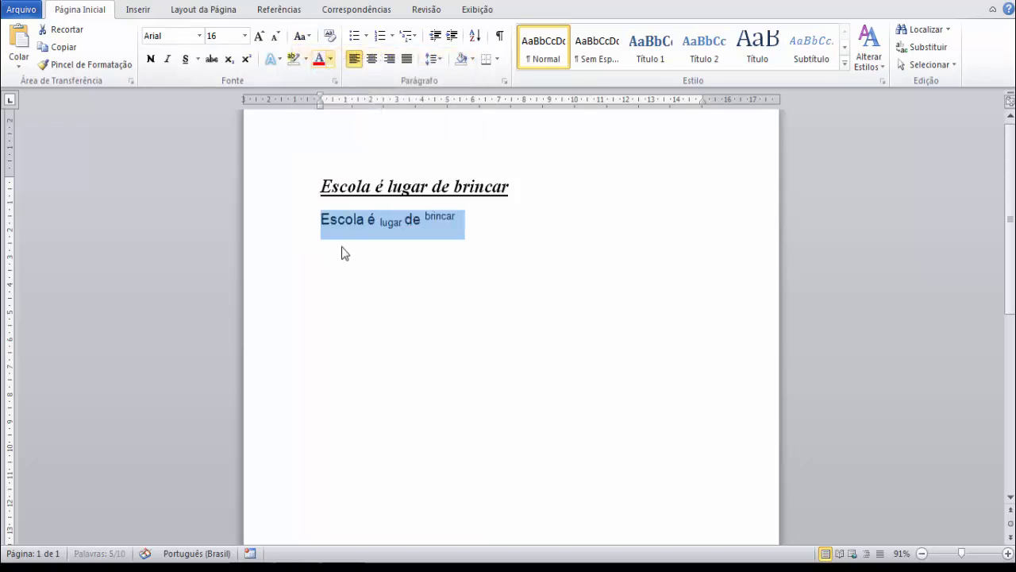
Preview a turquoise highlight on the second sentence and view the font colours without applying either.
click(307, 59)
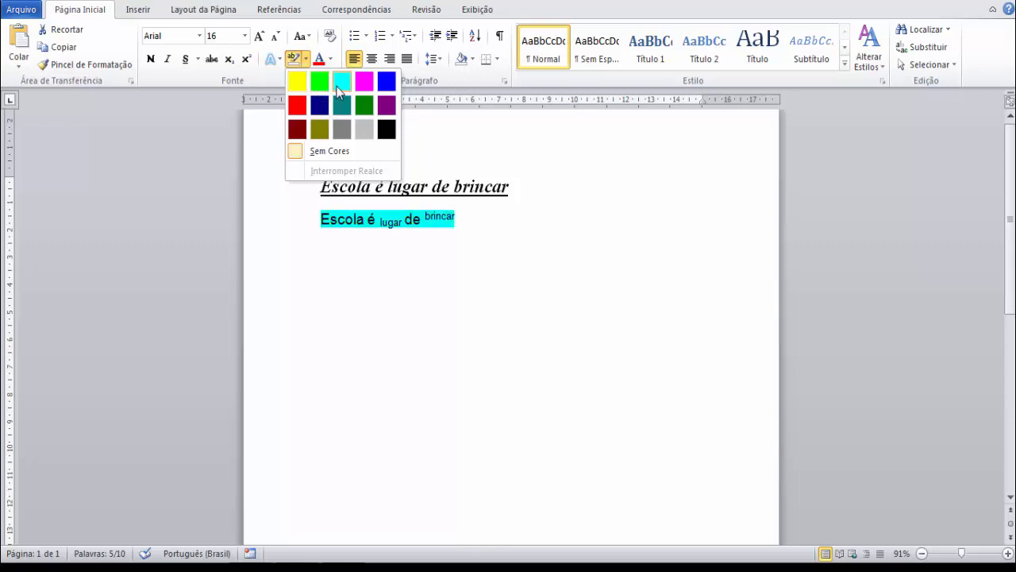
click(331, 60)
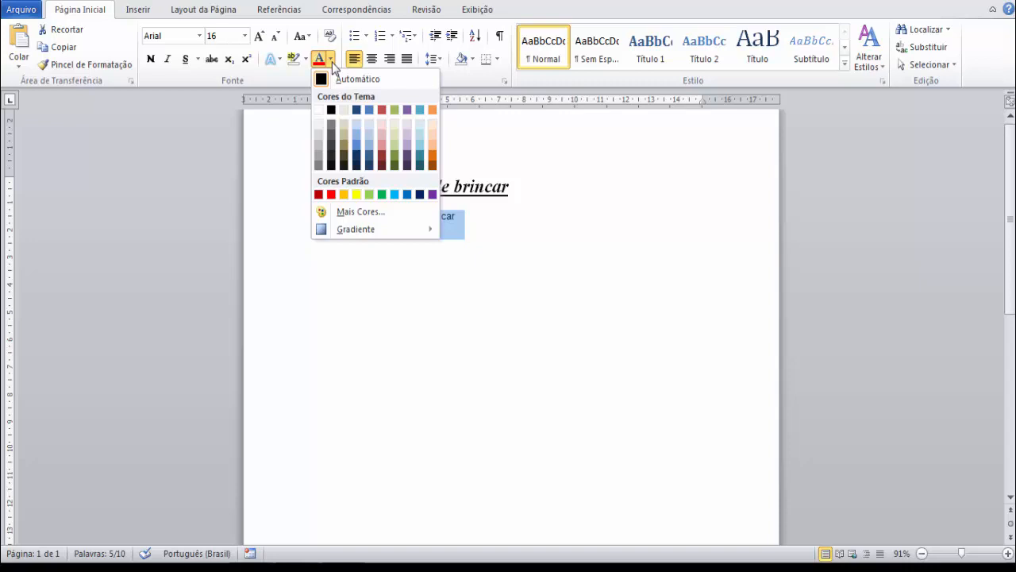
click(381, 315)
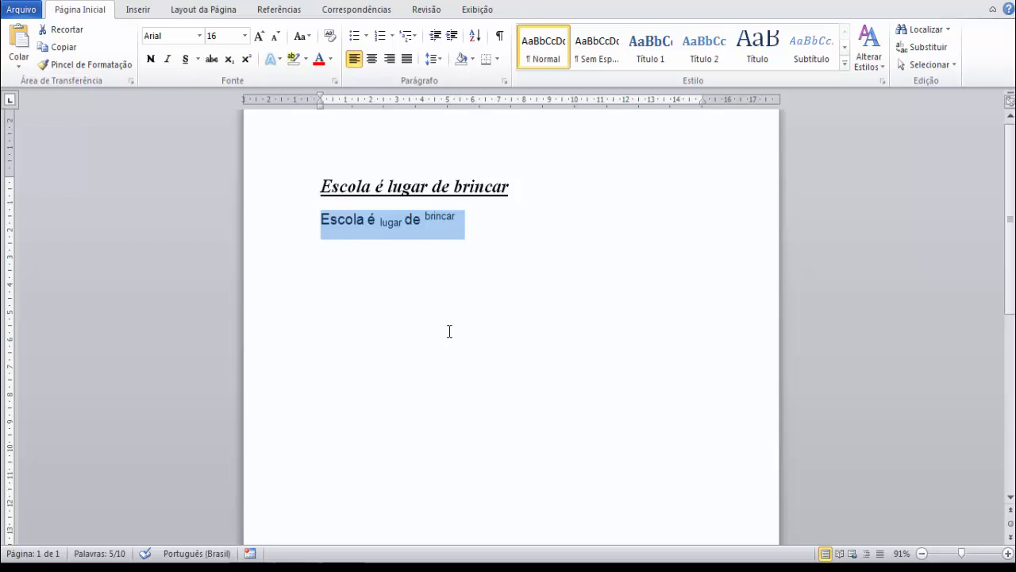
Select the whole document and apply check-mark bullets to both sentences.
key(ctrl+a)
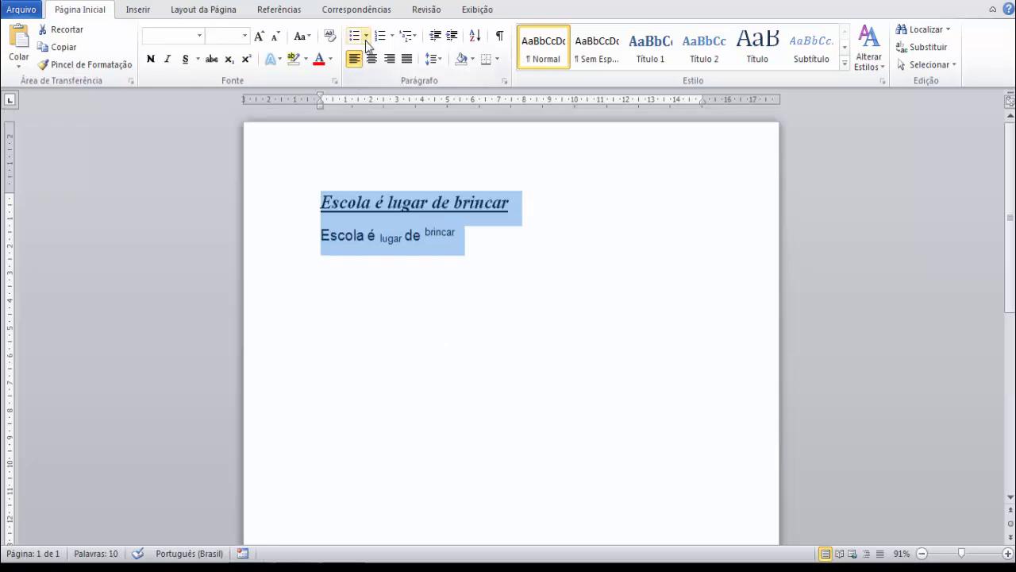
click(366, 37)
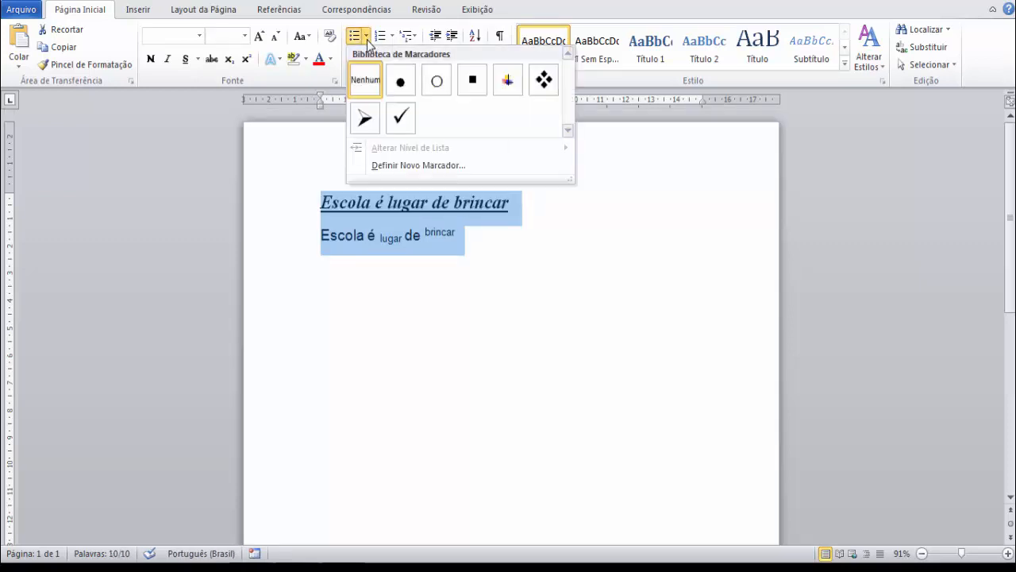
click(395, 119)
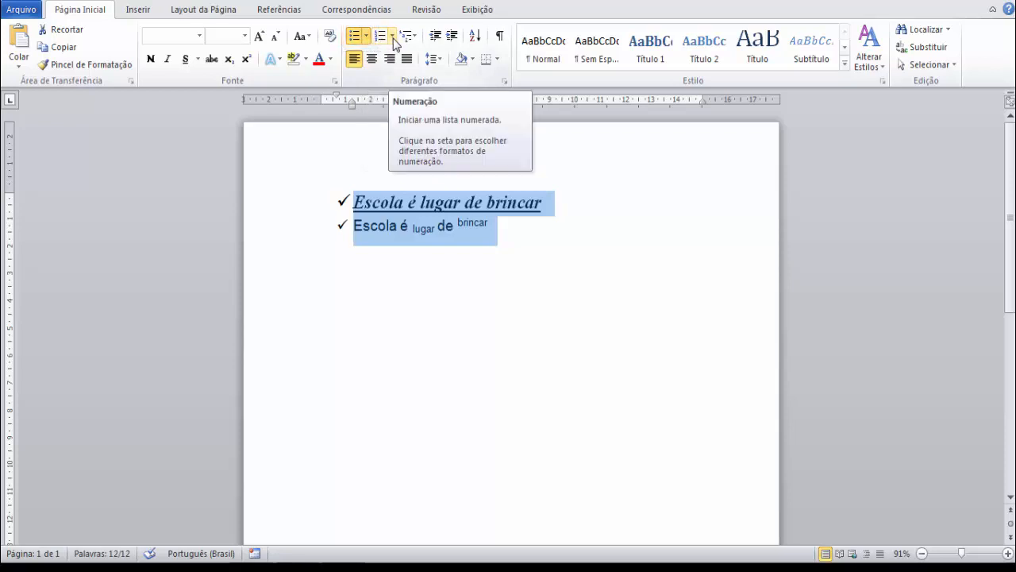
Number both sentences with uppercase Roman numerals and replace that numbering with the multilevel list format starting with 1).
click(393, 38)
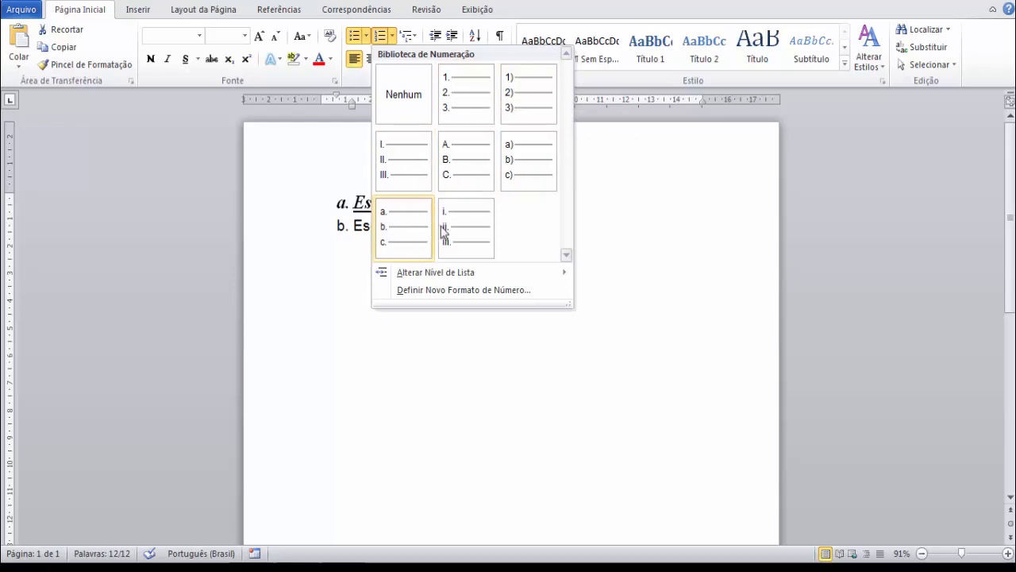
click(407, 177)
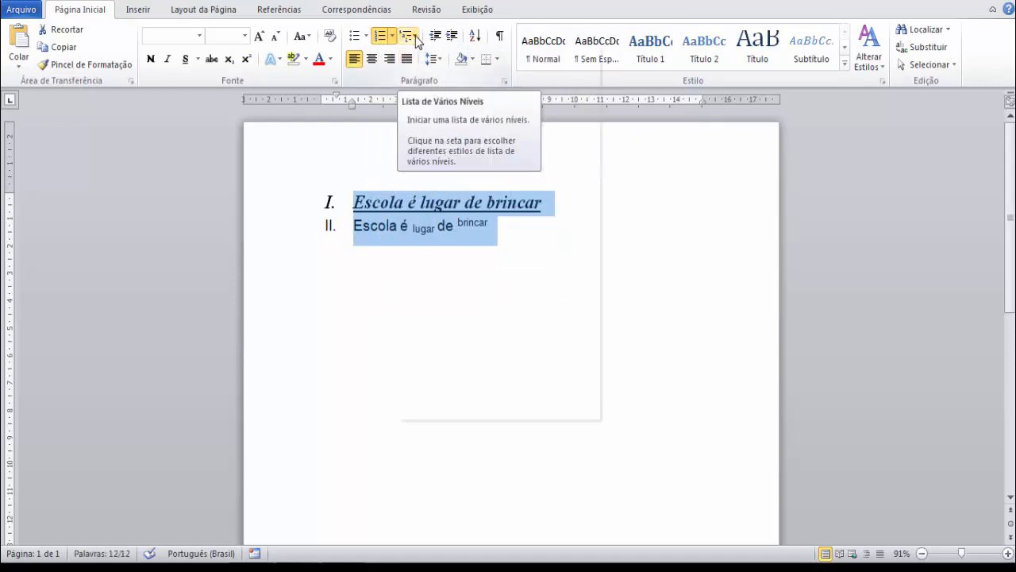
click(416, 41)
click(492, 187)
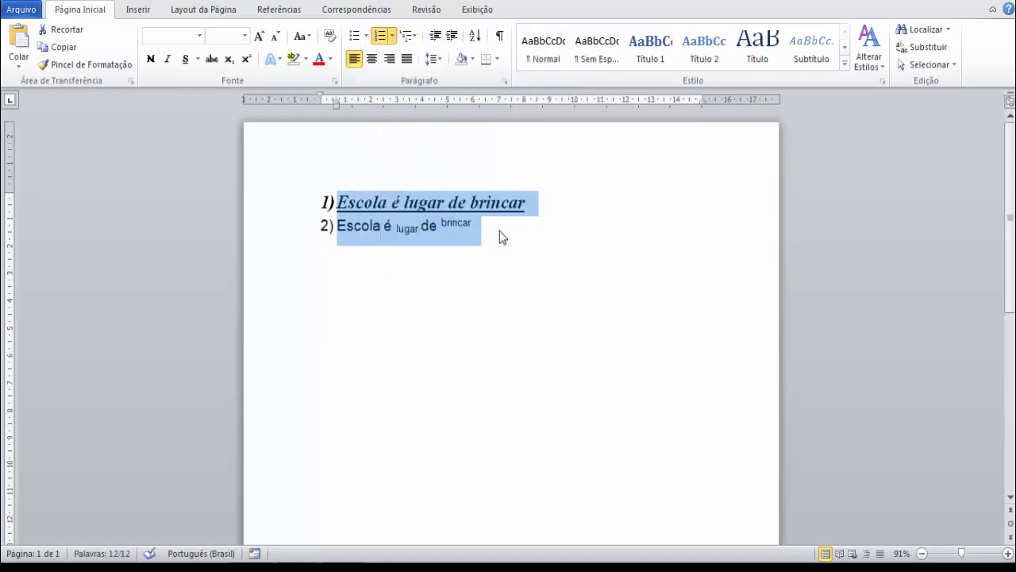
Reselect both numbered sentences and centre them on the page.
click(500, 236)
drag(311, 225, 305, 205)
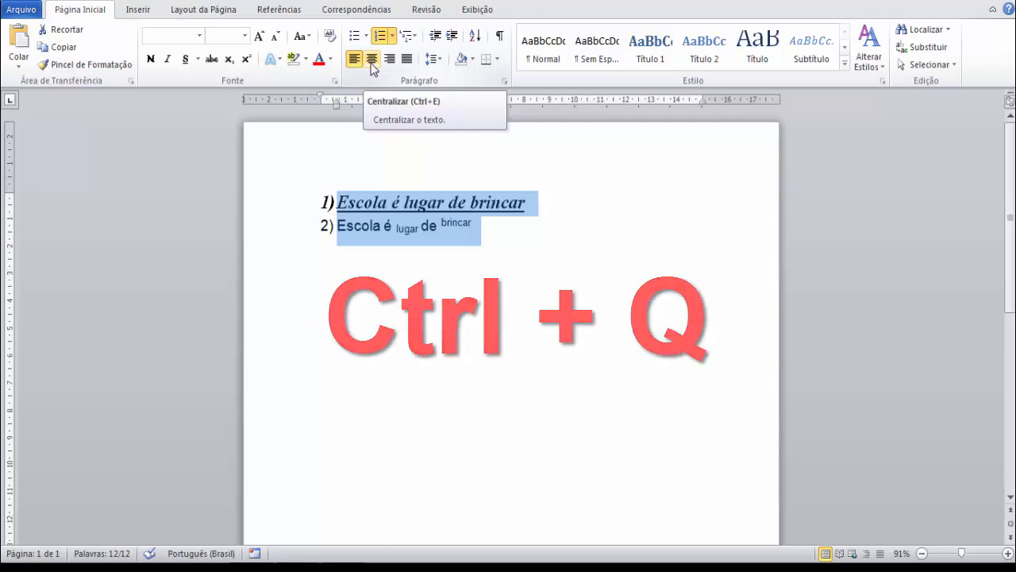
click(372, 62)
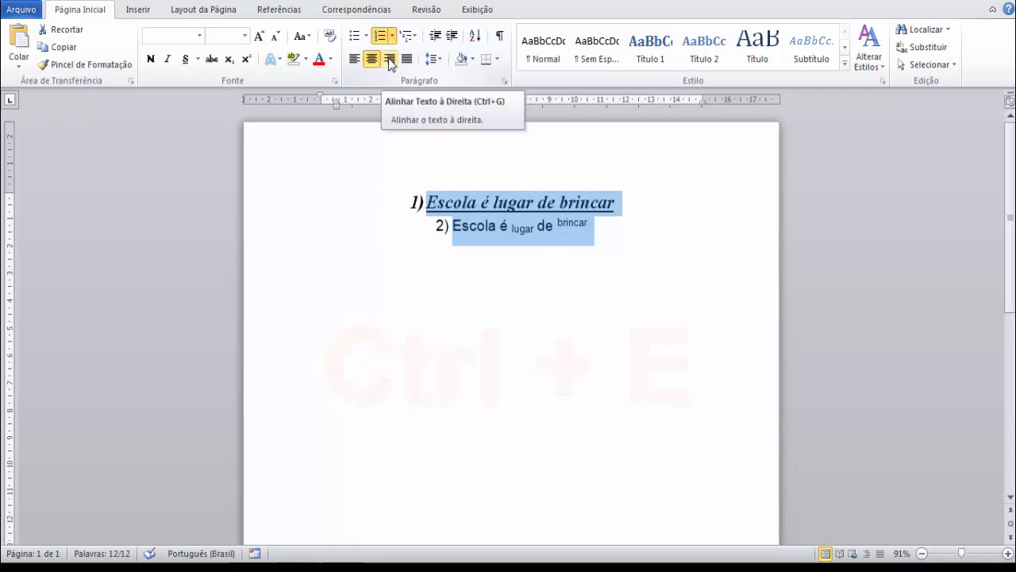
Right-align both numbered sentences, justify them, and return them to left alignment.
click(390, 61)
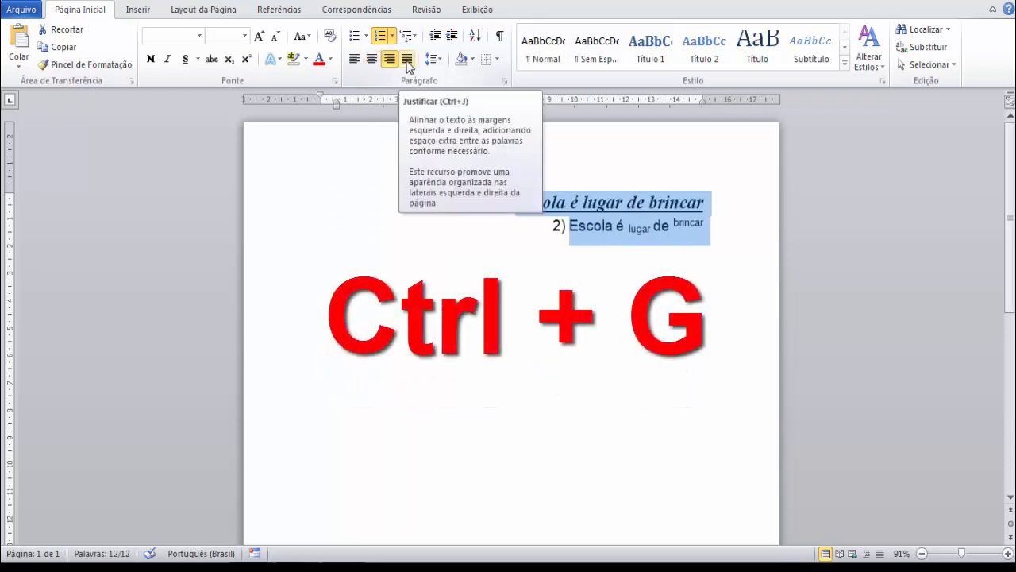
click(408, 64)
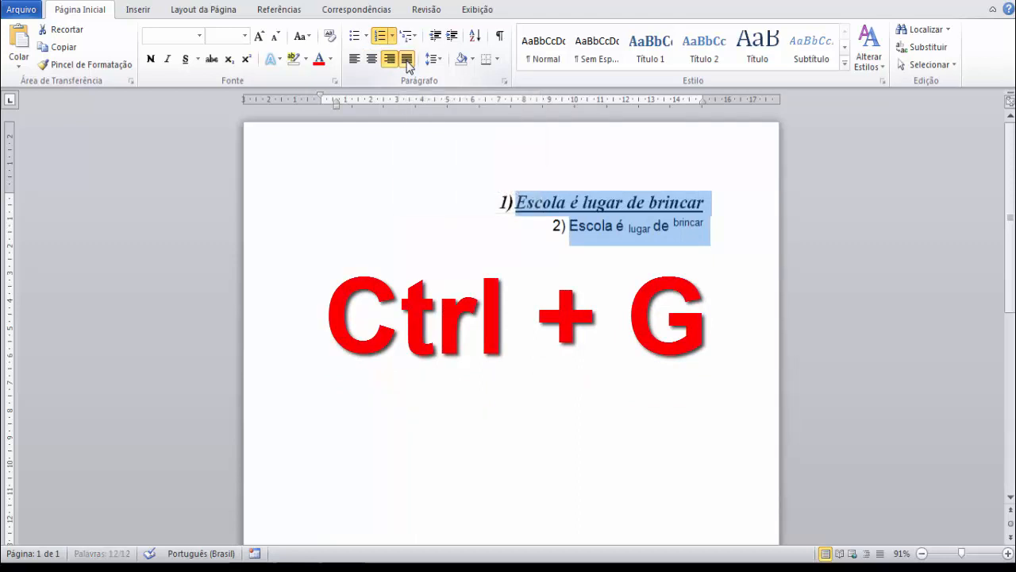
click(357, 63)
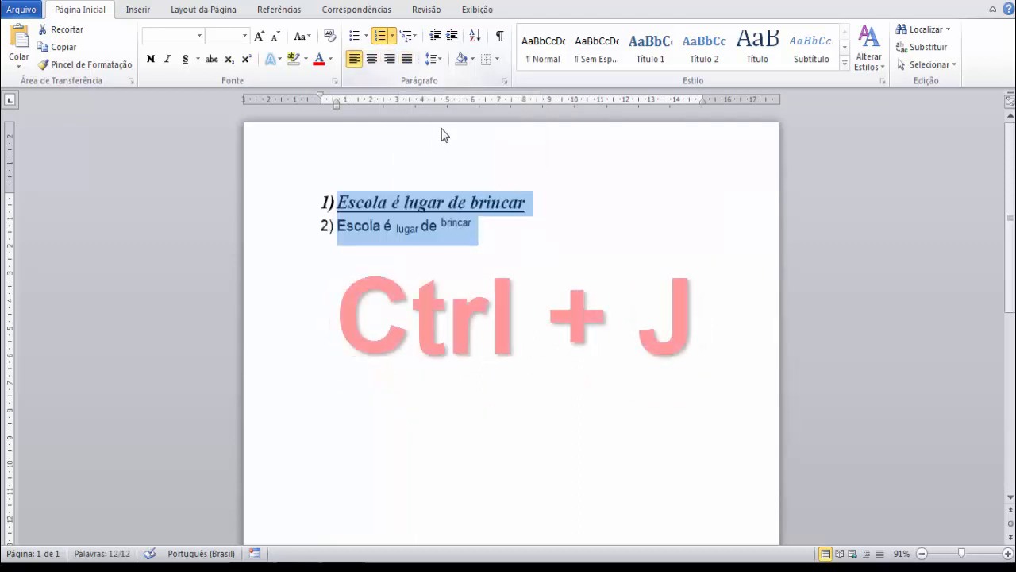
Increase the indent of both numbered sentences by several levels and reduce it back to the left margin.
click(432, 38)
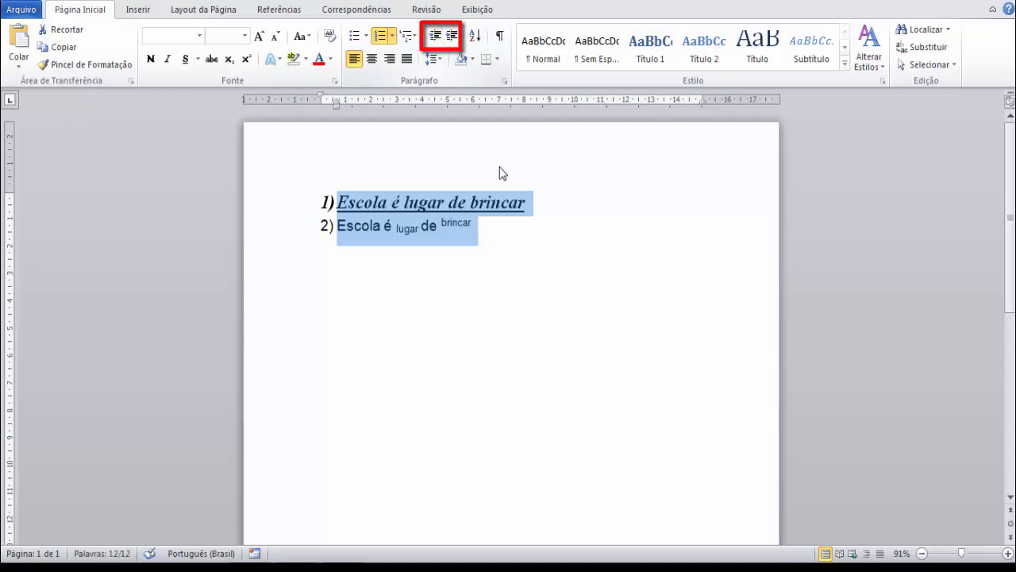
click(452, 36)
click(452, 37)
click(453, 36)
click(453, 36)
click(453, 36)
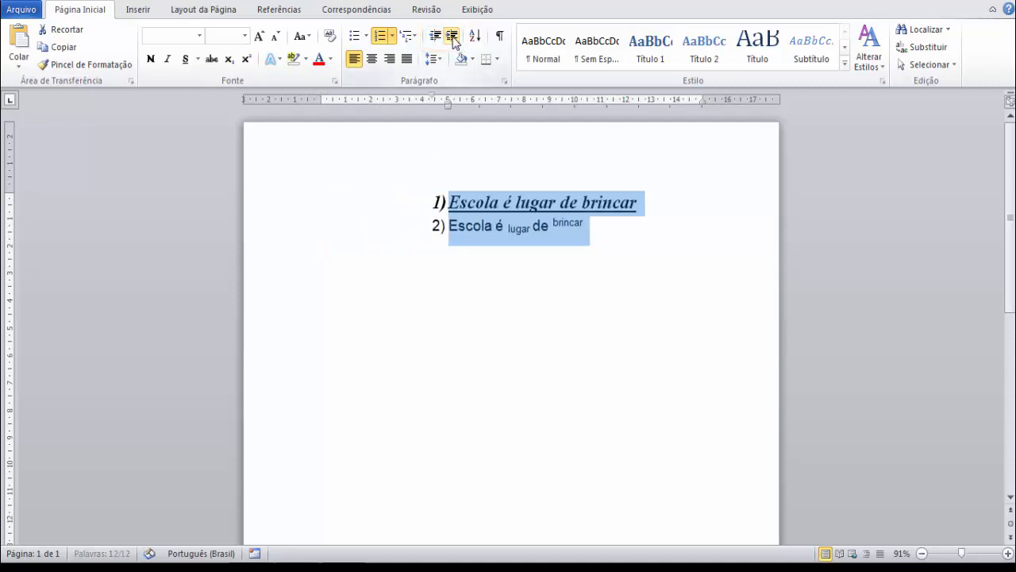
click(438, 37)
click(437, 37)
click(437, 38)
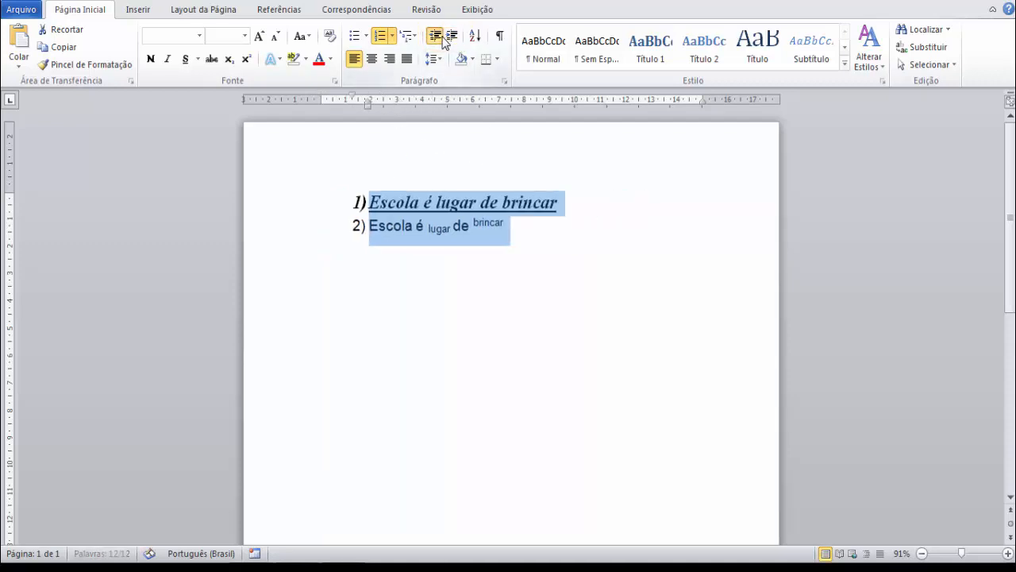
click(438, 38)
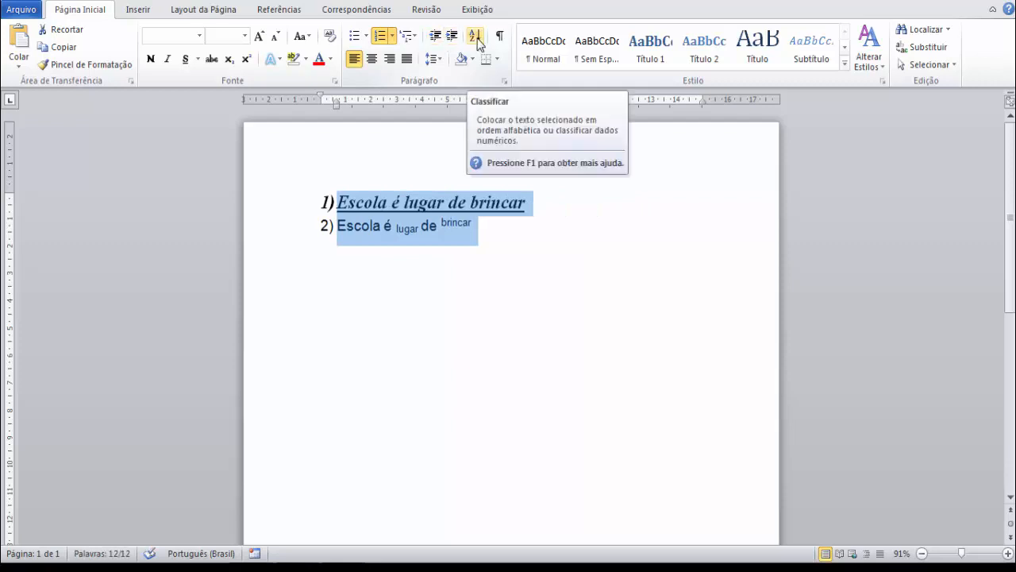
View the text sorting options without sorting, and set the line spacing of both sentences to 1.5.
click(475, 37)
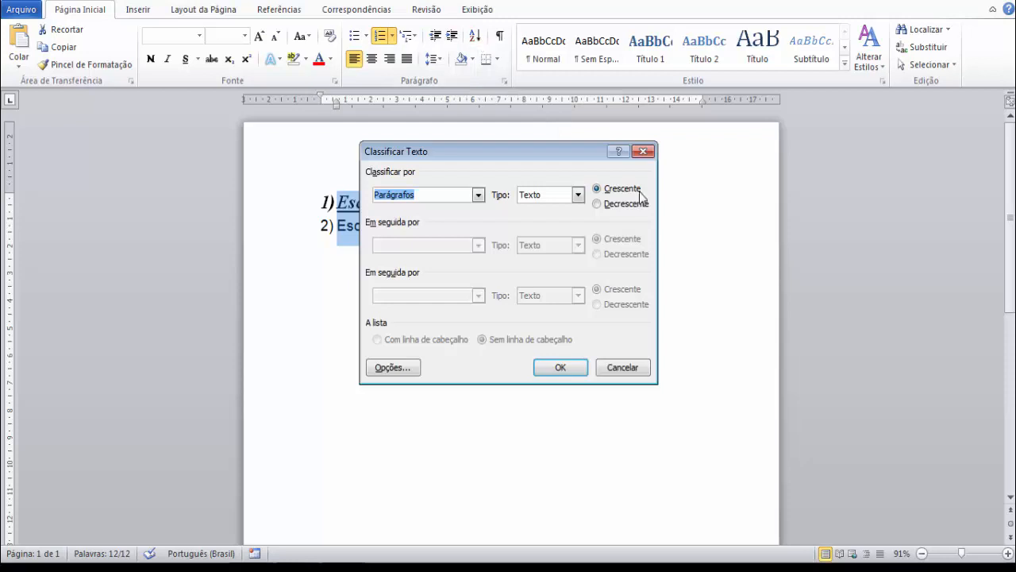
click(643, 152)
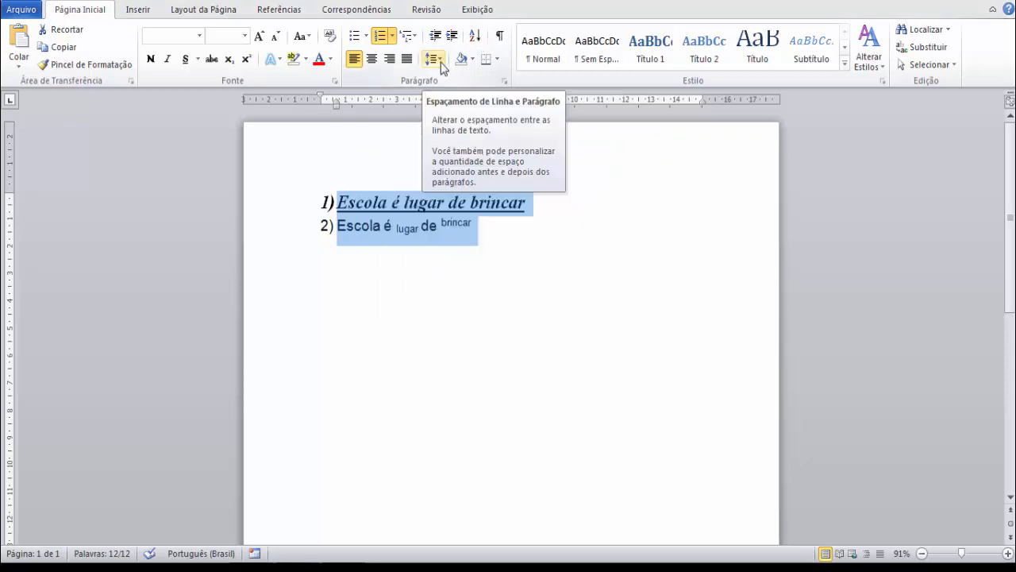
click(440, 62)
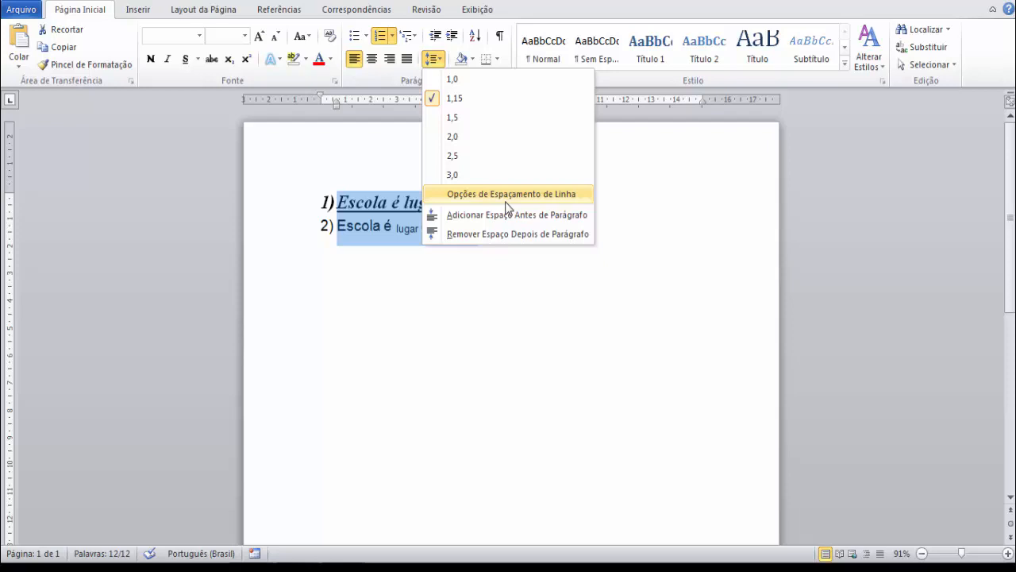
click(468, 118)
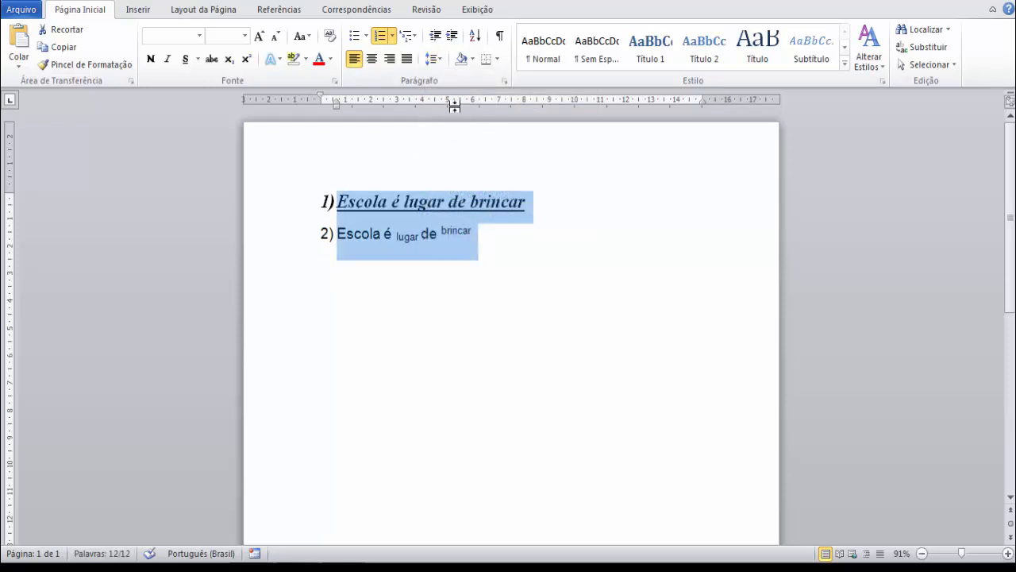
click(553, 265)
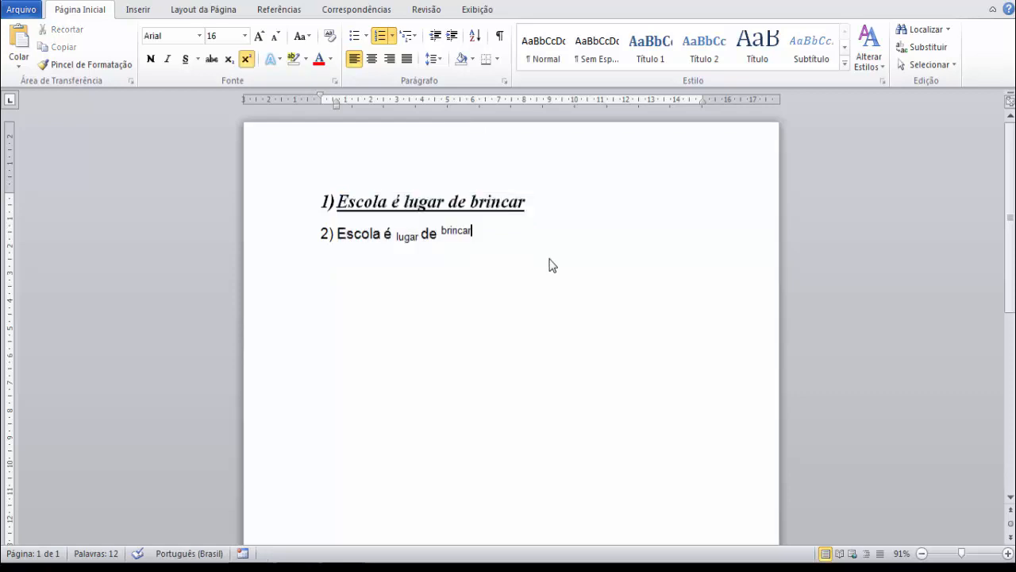
Reselect both sentences, set their line spacing to 1.0 and apply a light orange paragraph shading.
drag(493, 236, 313, 199)
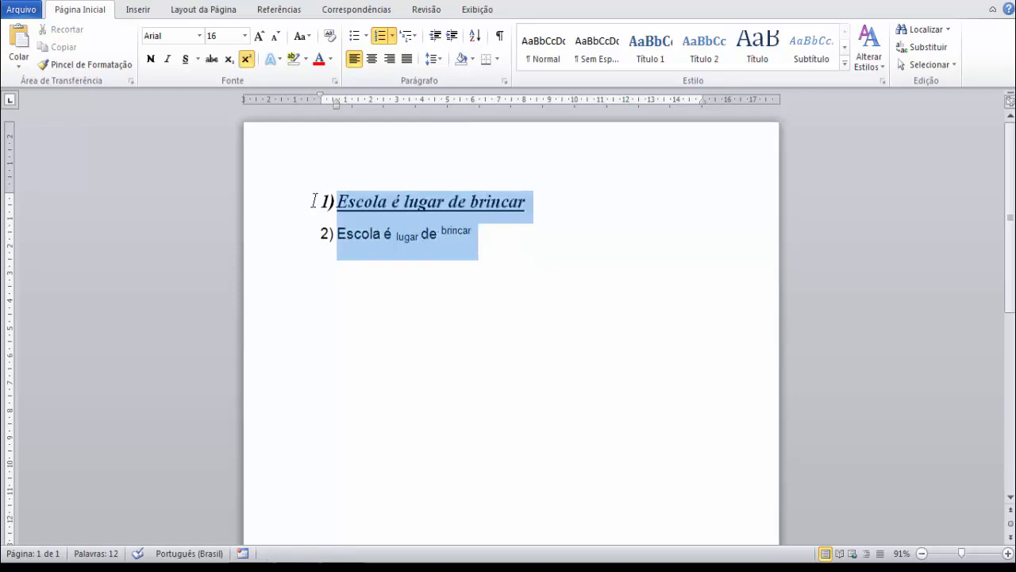
click(440, 59)
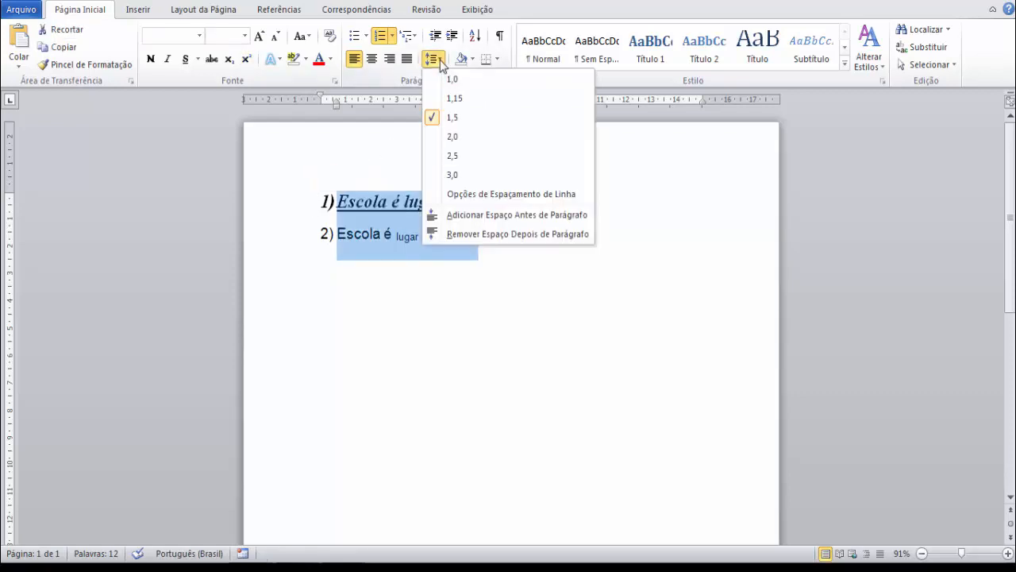
click(451, 77)
click(472, 59)
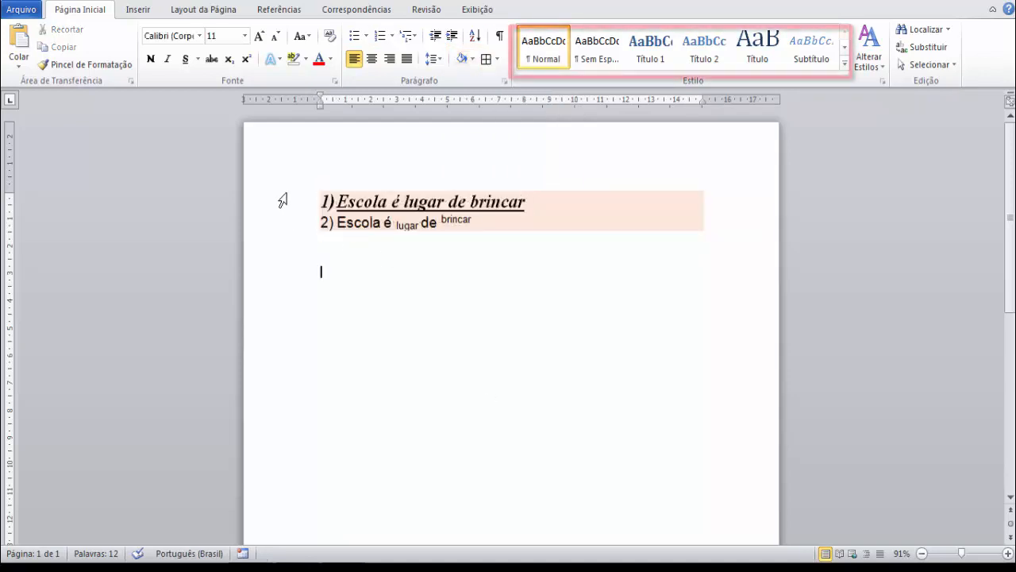
Apply the Normal style to all the text and modify that style to Times New Roman 12 with a first-line indent of about 1 cm.
drag(285, 194, 354, 277)
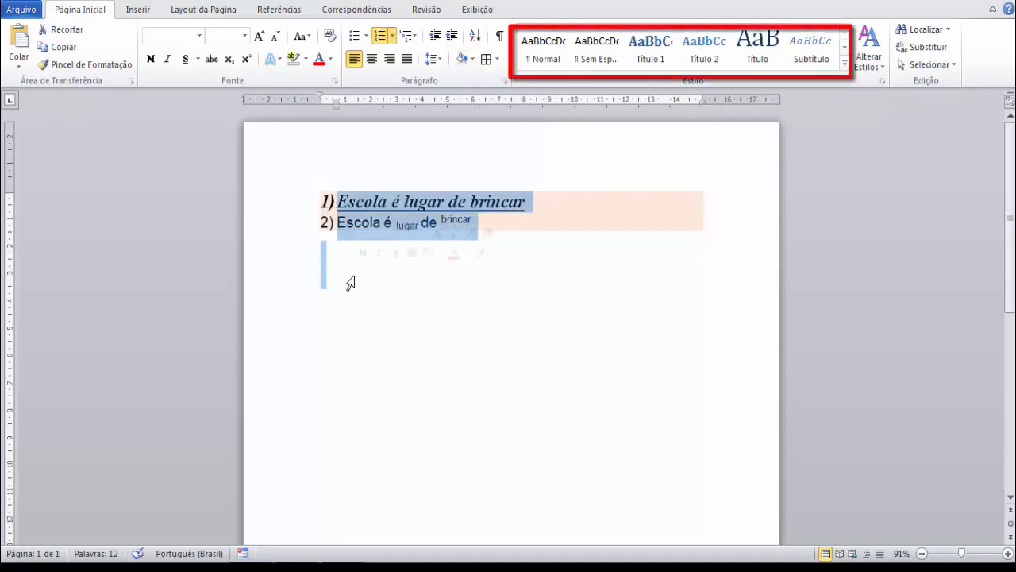
click(529, 70)
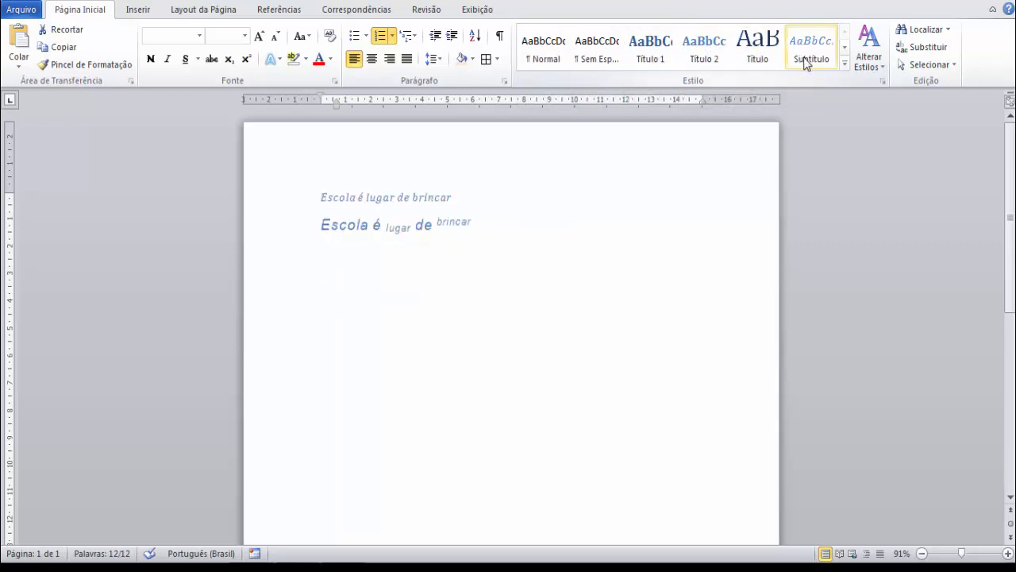
click(844, 63)
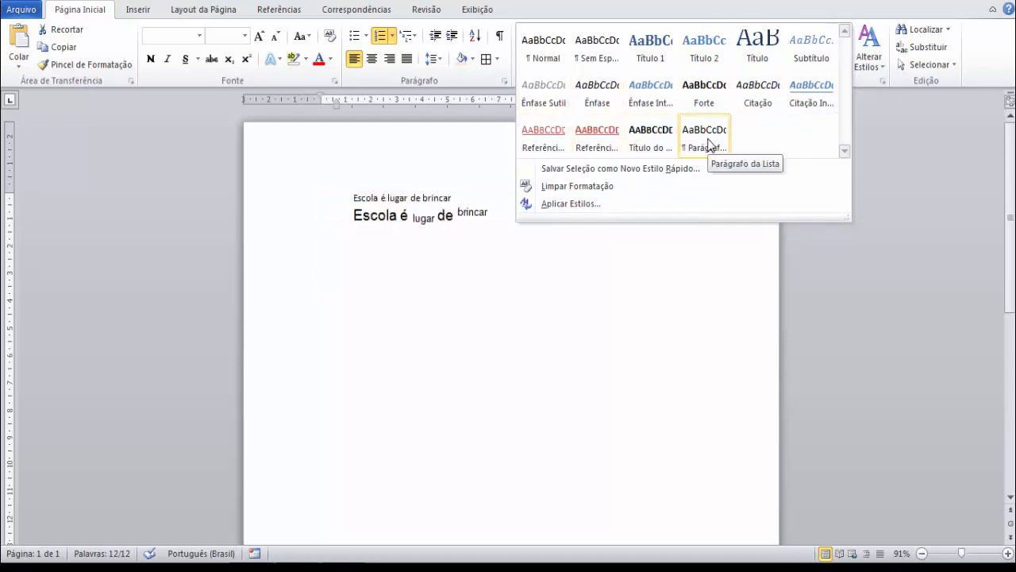
click(547, 64)
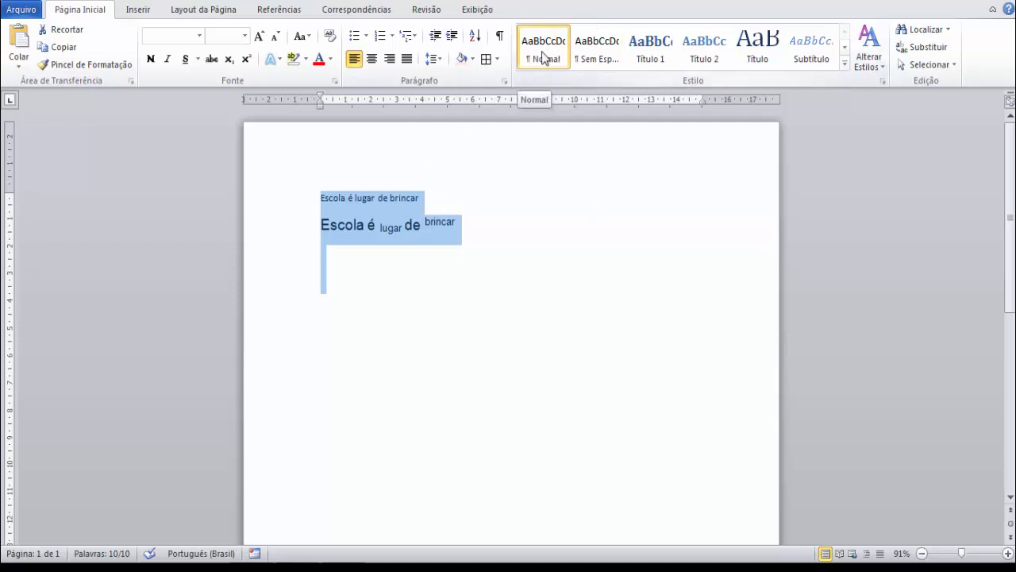
right_click(544, 57)
Review the available style sets, theme colours, theme fonts and paragraph spacing options for changing the document's styles.
click(869, 57)
mouse_move(915, 86)
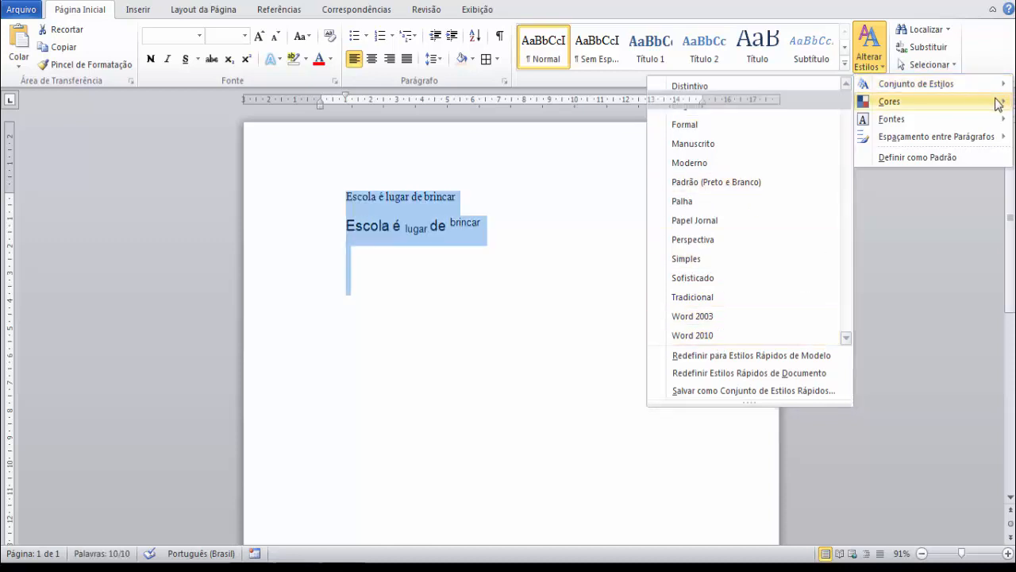
mouse_move(998, 104)
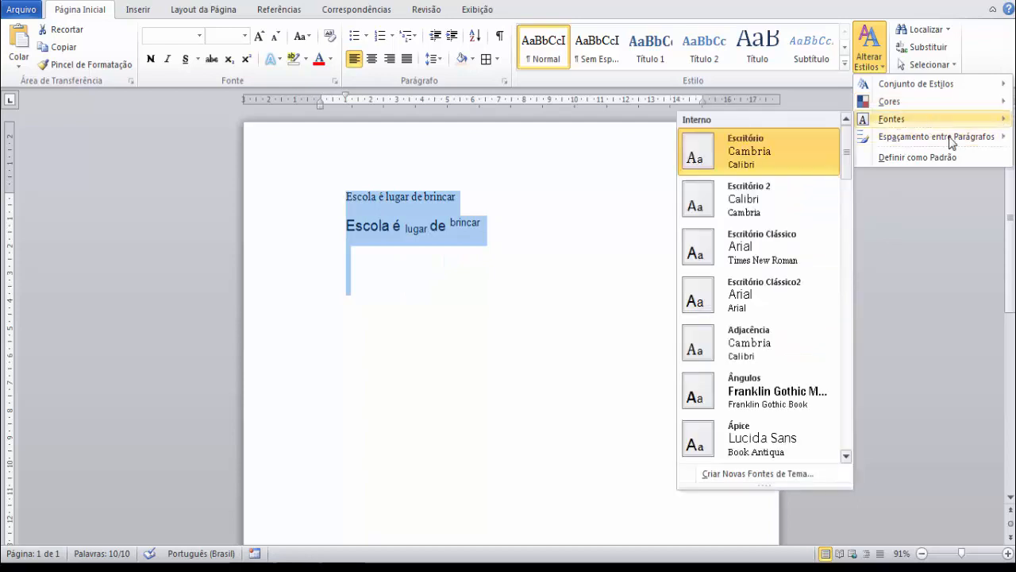
mouse_move(955, 143)
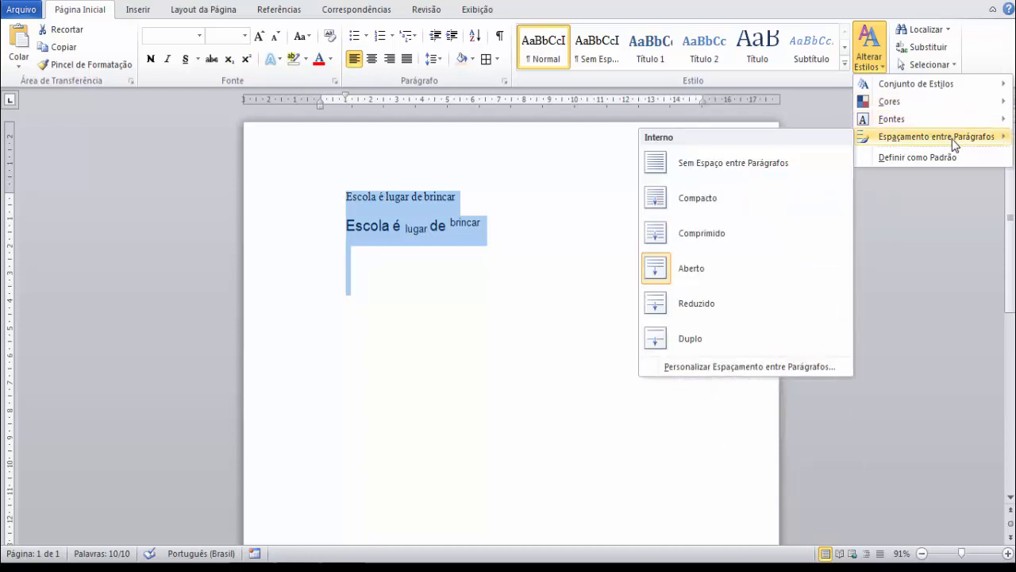
click(886, 280)
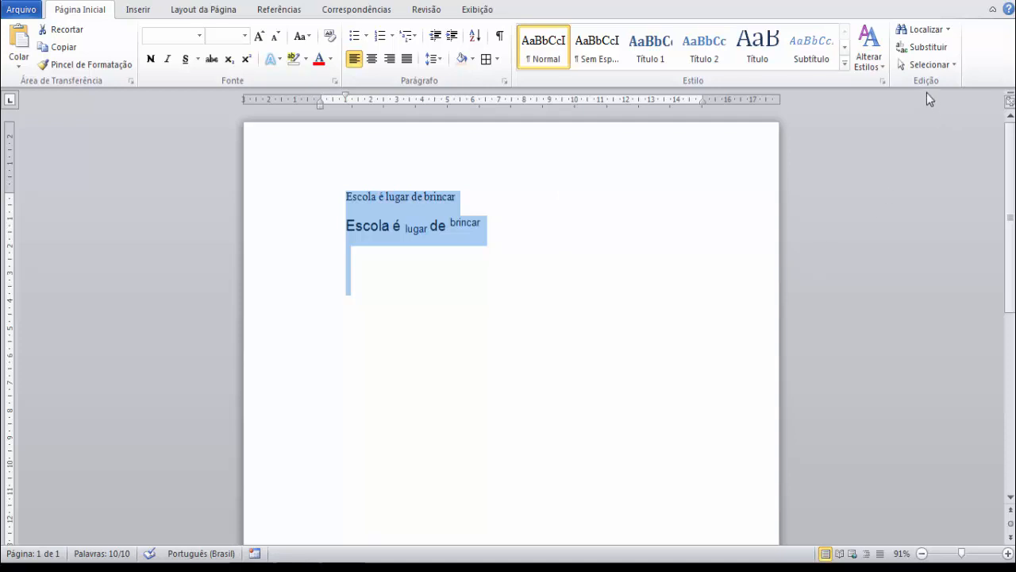
Search the document for the word "escola" in the navigation search, replacing the prefilled search text.
click(949, 31)
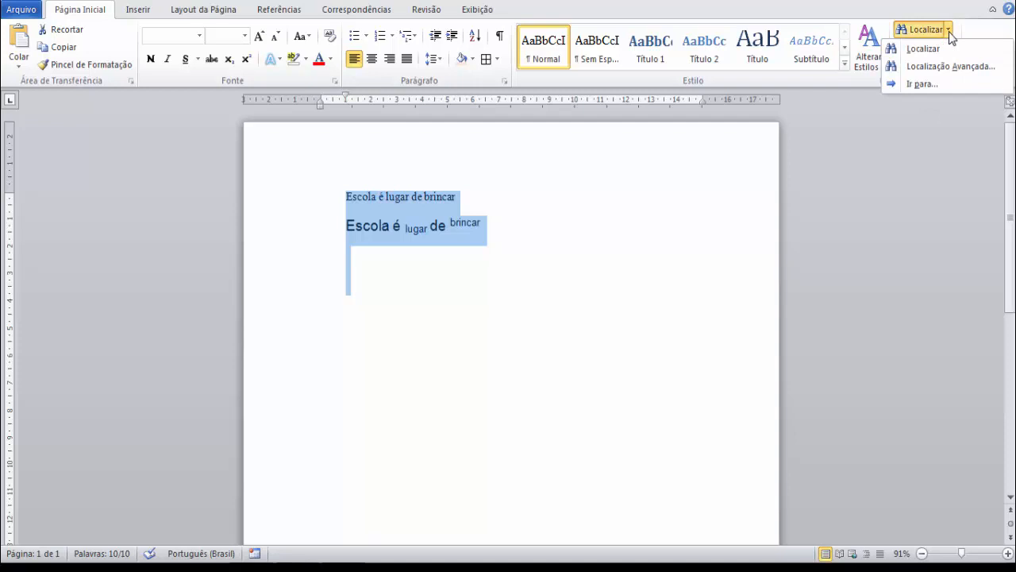
click(925, 49)
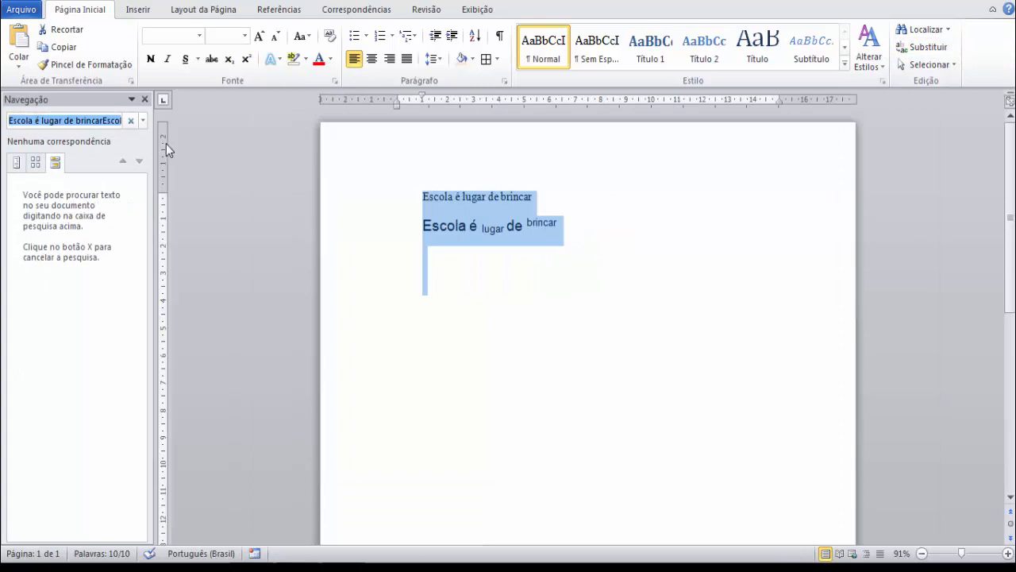
click(77, 121)
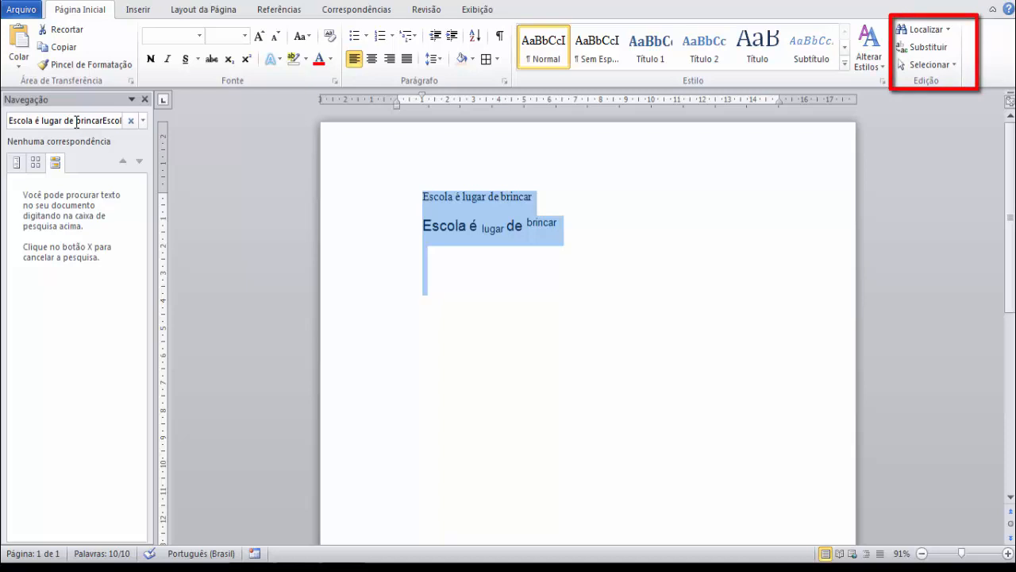
triple_click(76, 121)
key(BackSpace)
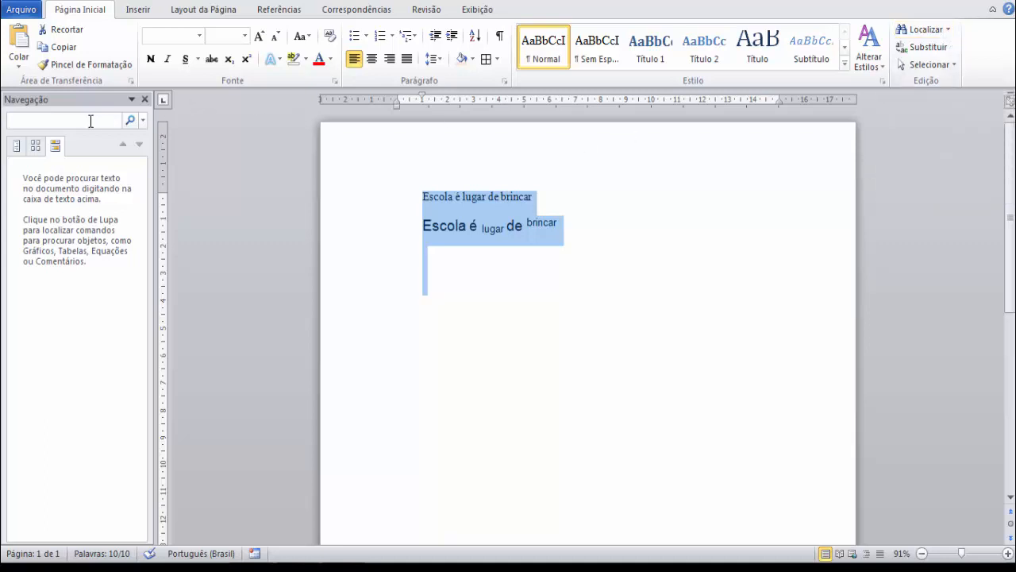
text(escola)
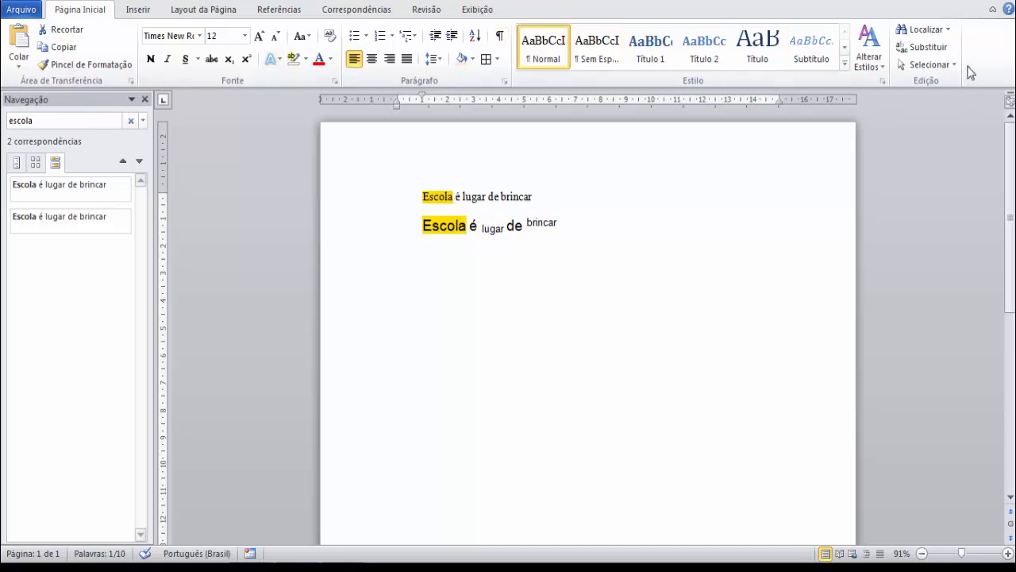
Replace every occurrence of "Escola" with "Universidade", keeping the replace dialog clear of the sentences.
click(929, 48)
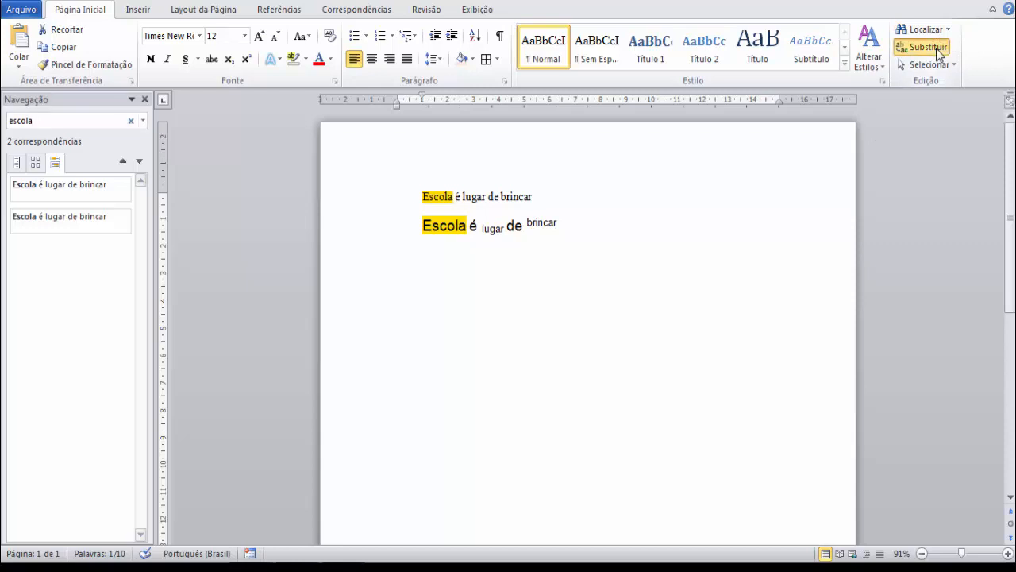
click(702, 24)
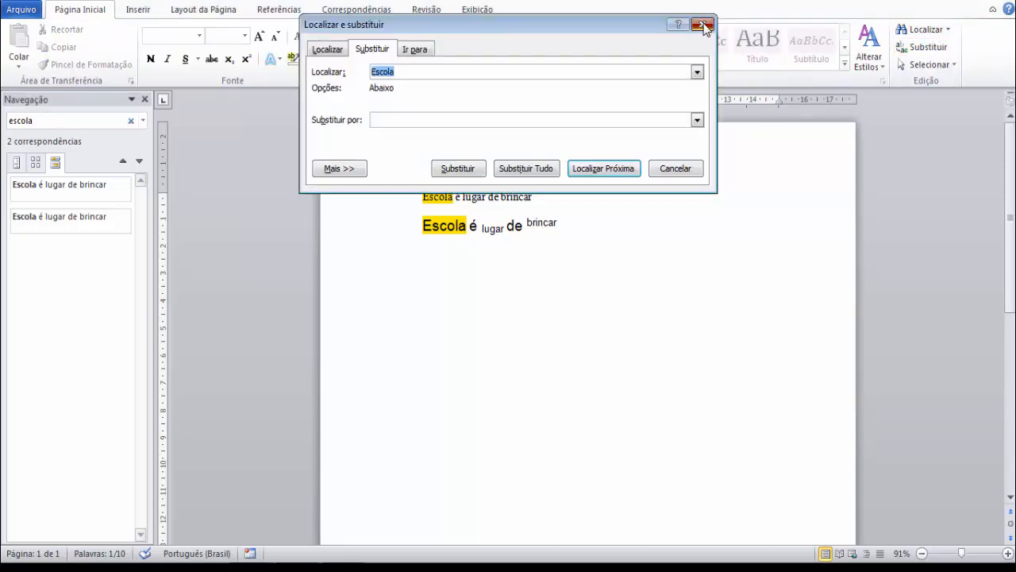
click(928, 47)
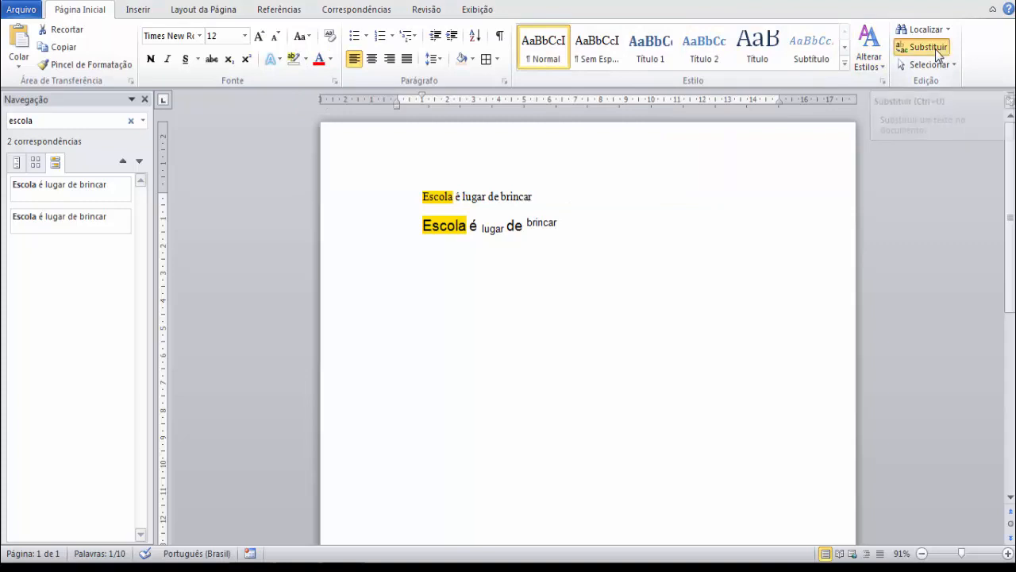
drag(462, 31, 508, 175)
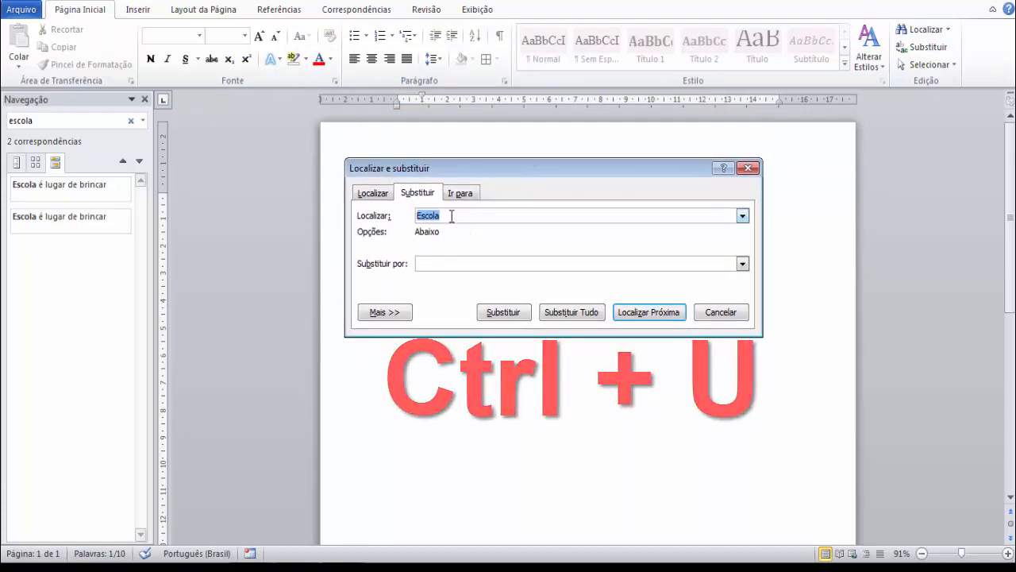
drag(438, 173, 511, 257)
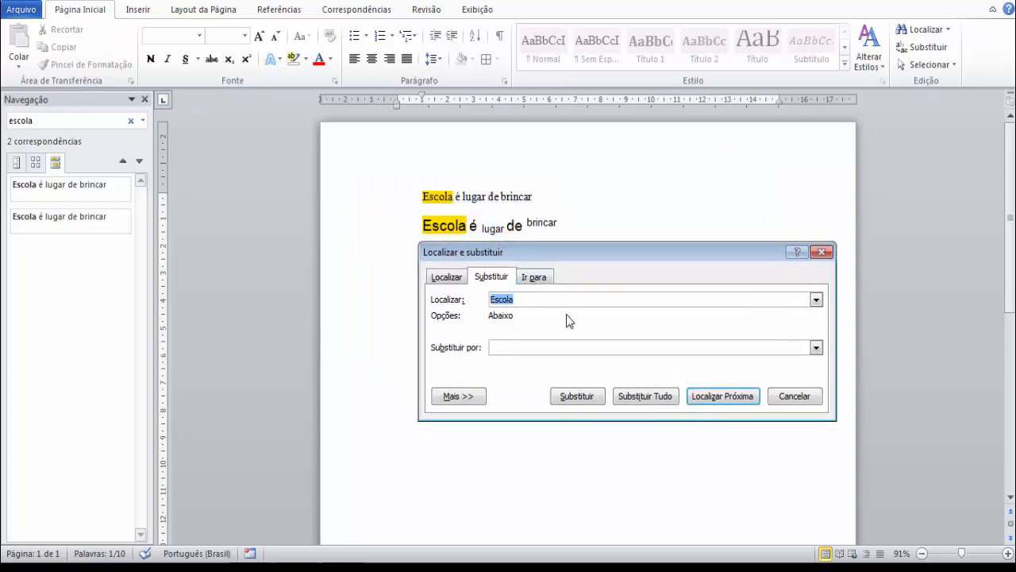
drag(530, 302, 482, 301)
click(524, 350)
click(521, 298)
text(niversidade)
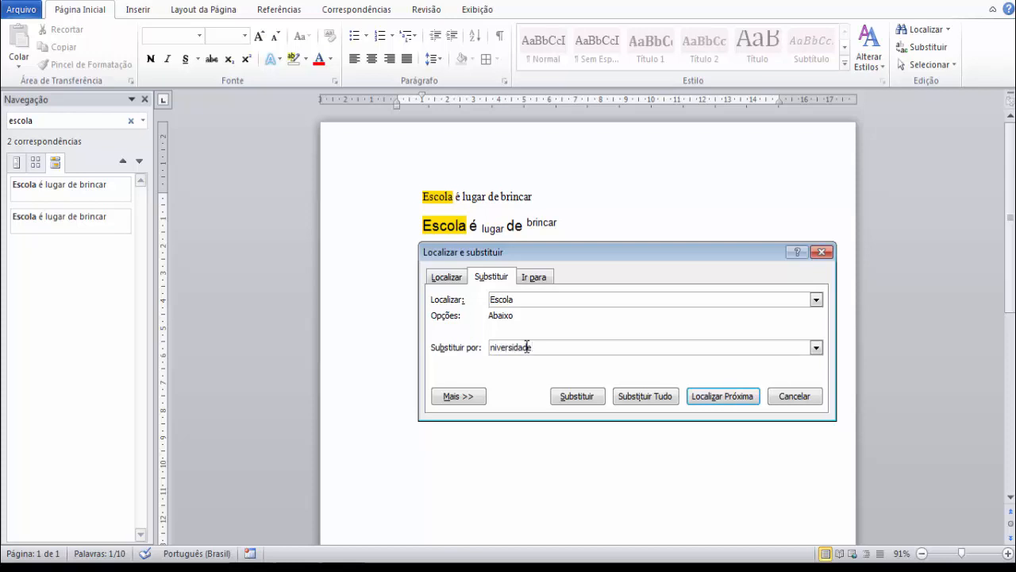
key(Home)
text(U)
click(650, 397)
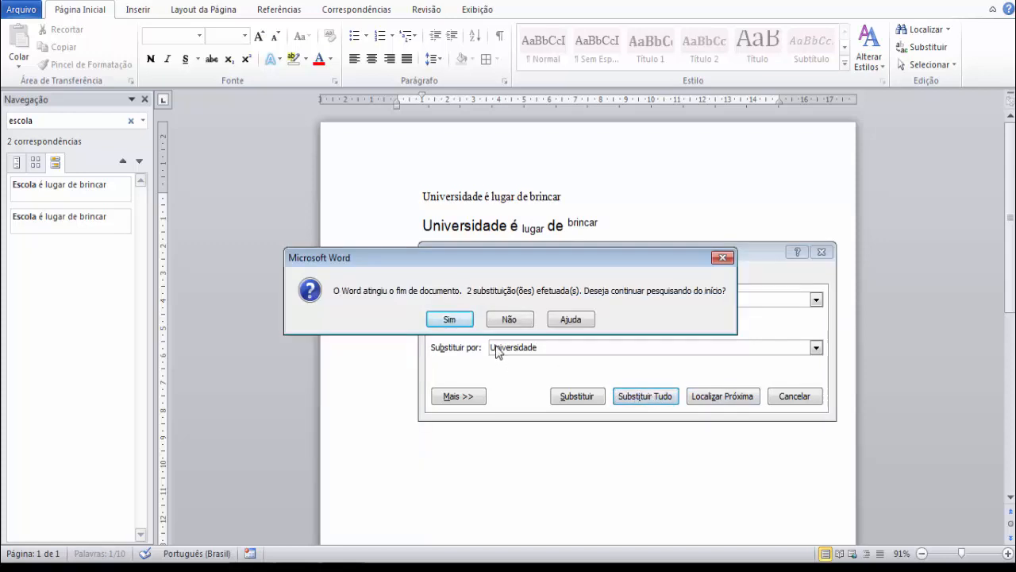
Continue the replacement search from the start of the document, and close the replace dialog with the sentences deselected.
click(448, 320)
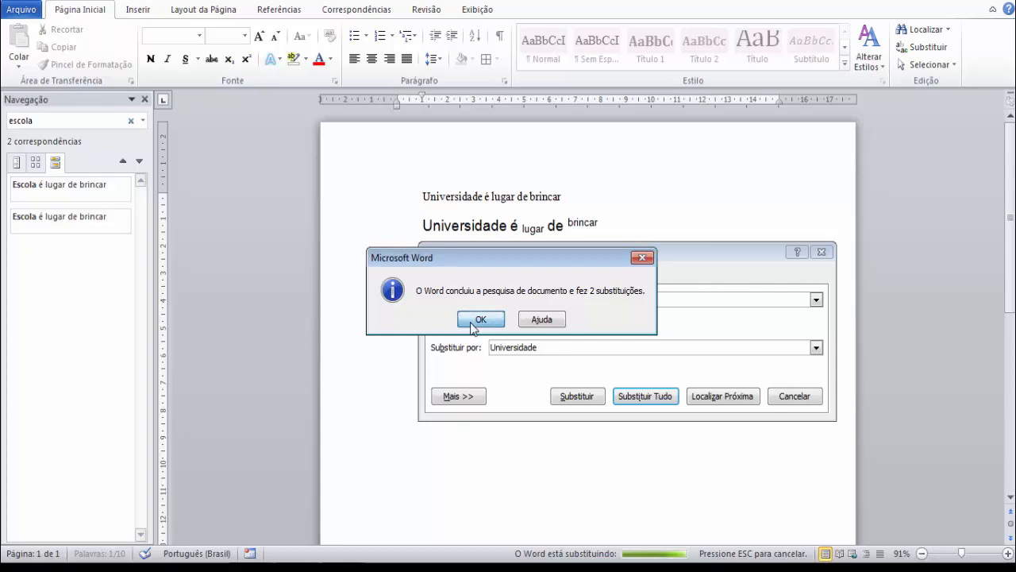
click(477, 320)
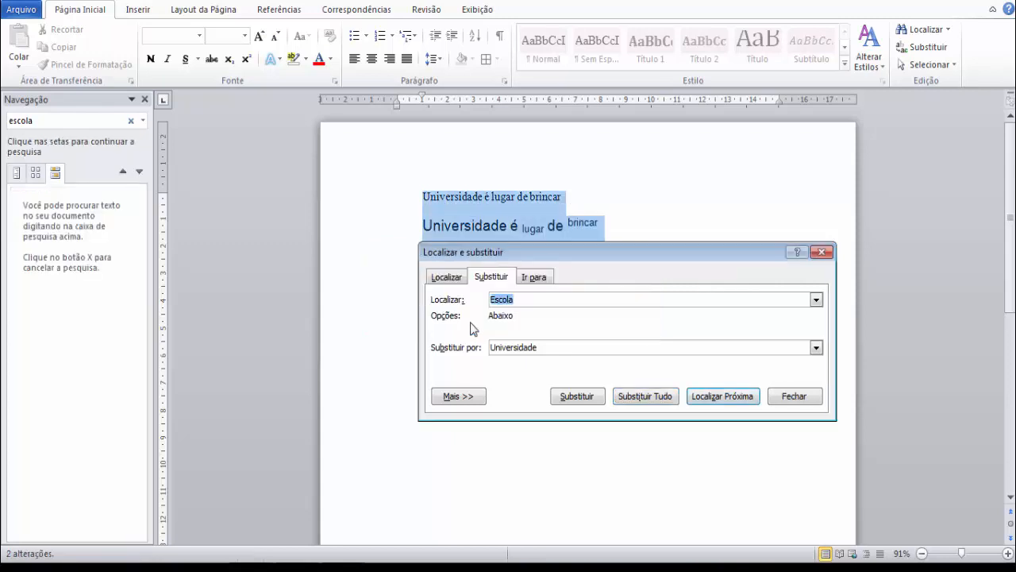
click(795, 396)
click(662, 216)
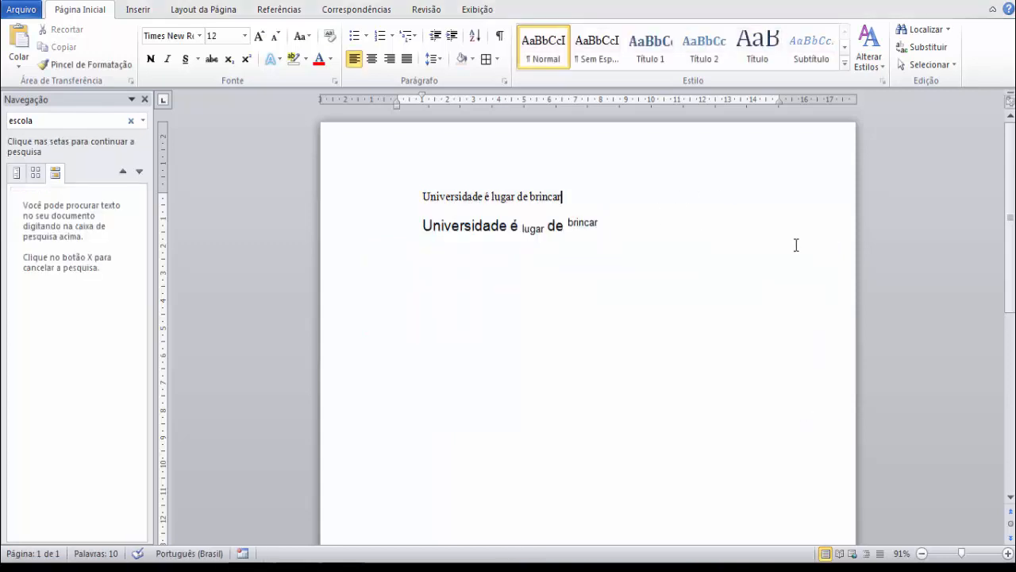
Switch to the object selection mode (Selecionar Objetos) and close the navigation pane.
click(952, 64)
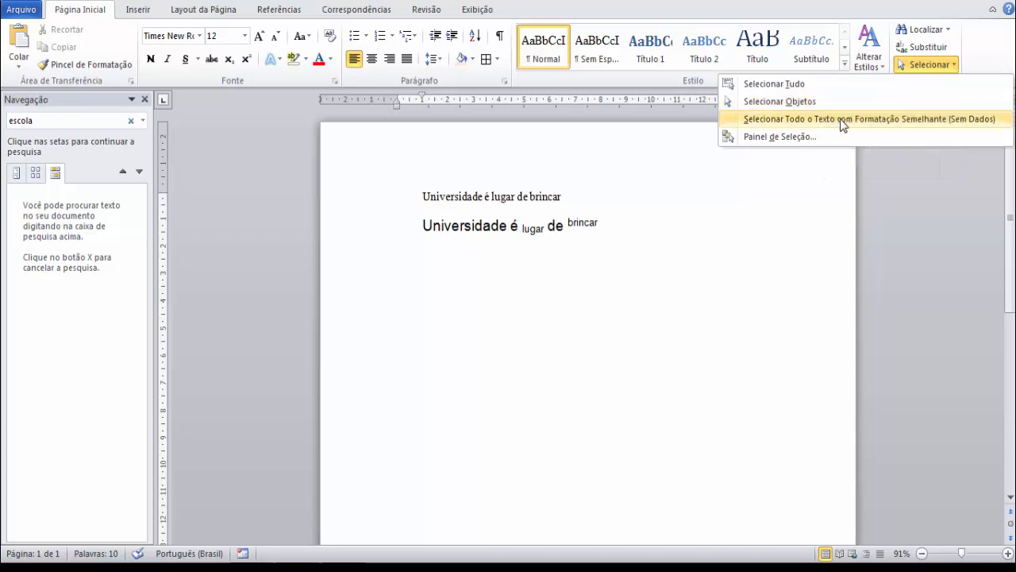
click(798, 109)
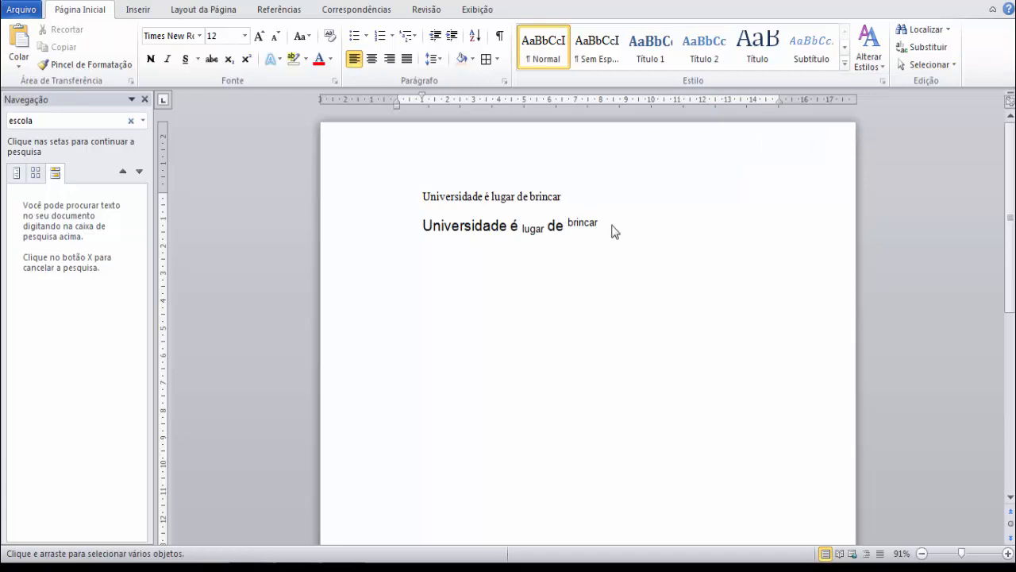
click(144, 100)
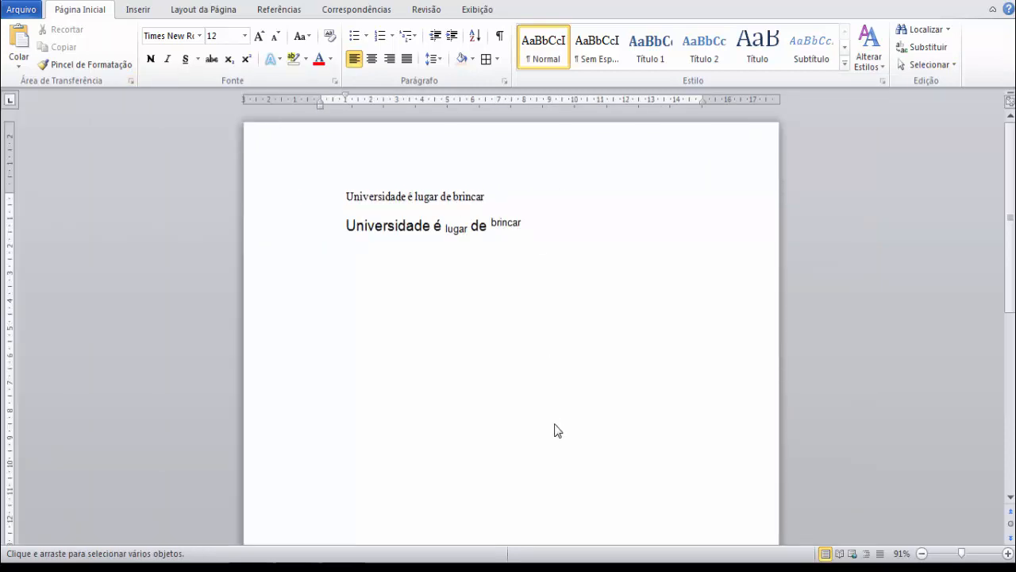